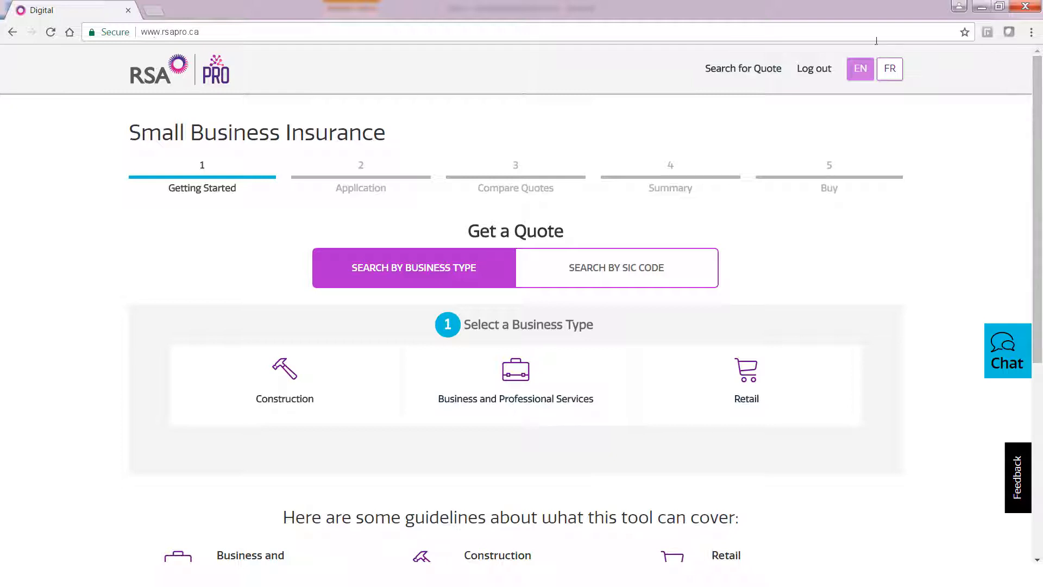
click(681, 276)
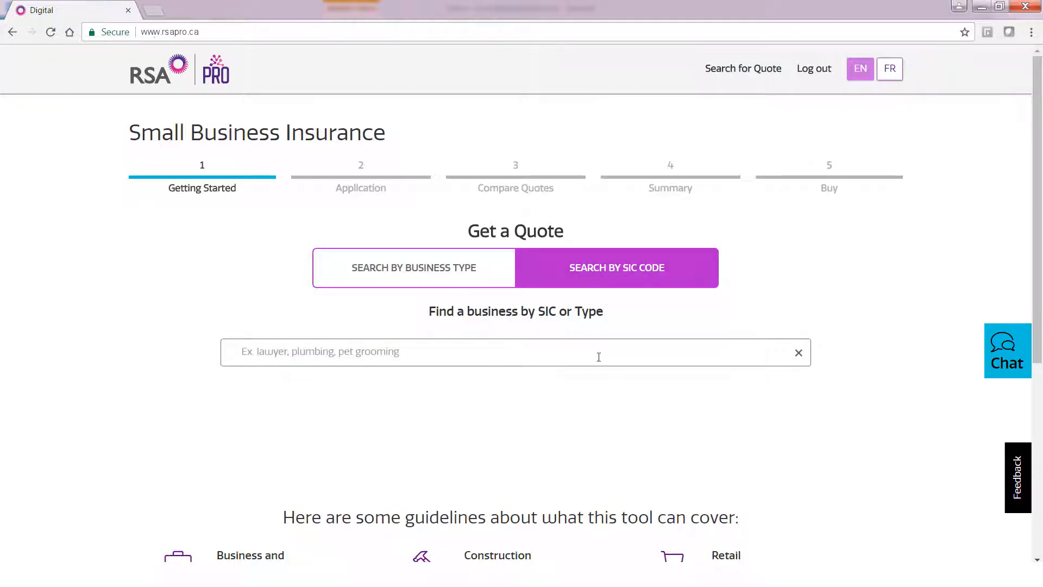
click(599, 352)
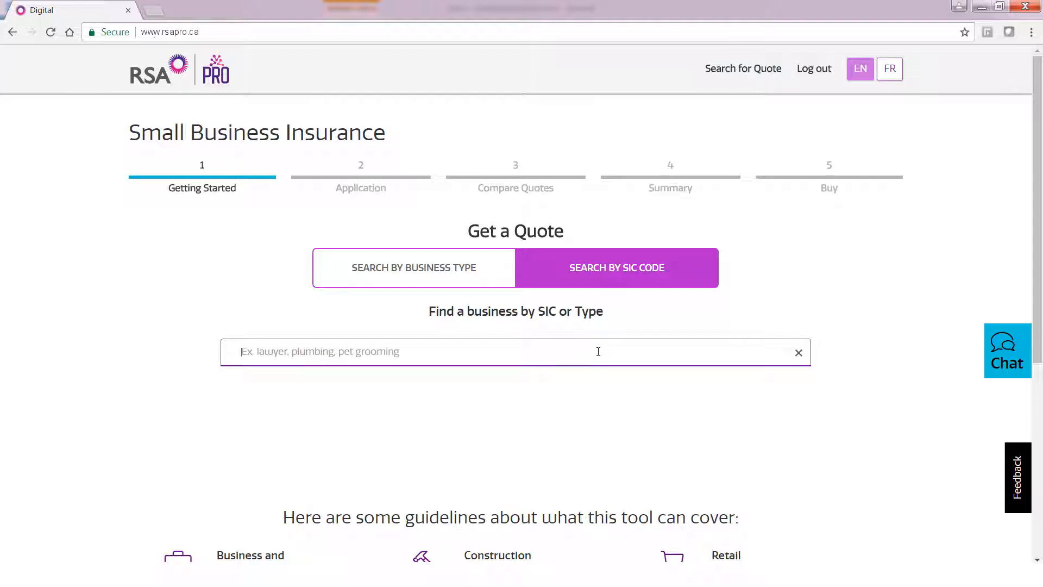
text(bak)
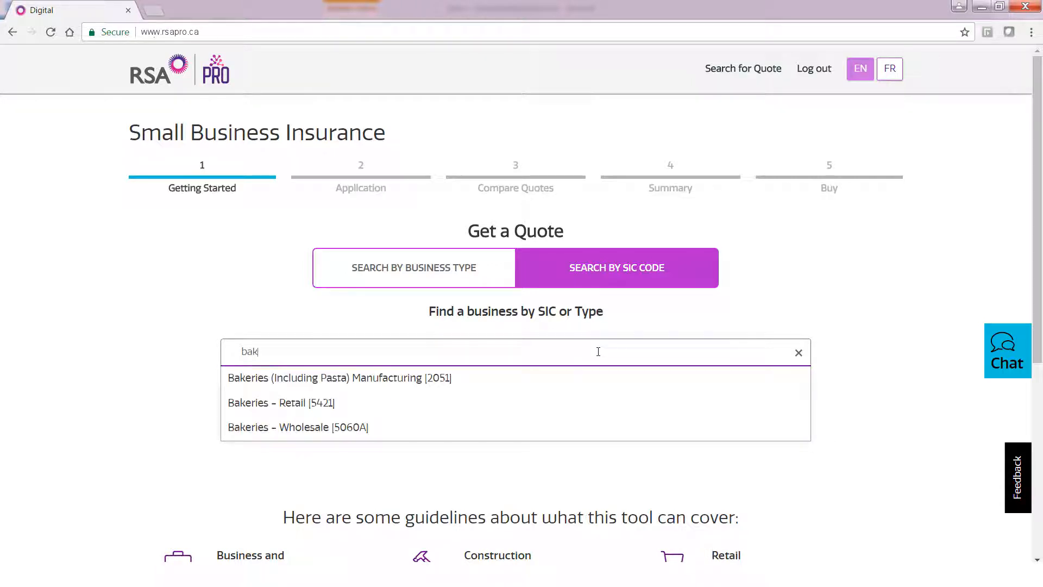
key(BackSpace)
key(BackSpace)
key(BackSpace)
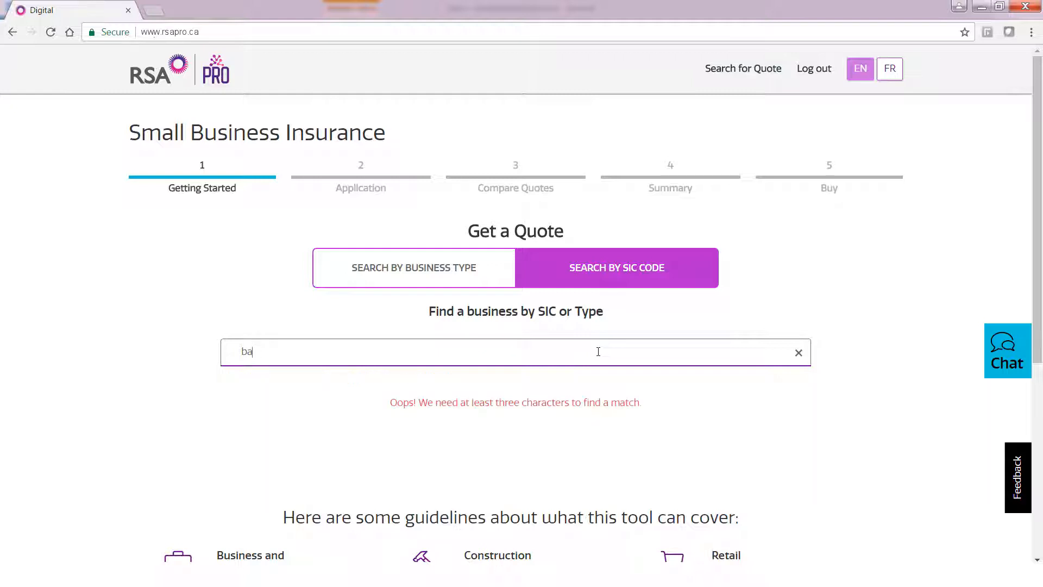
text(542)
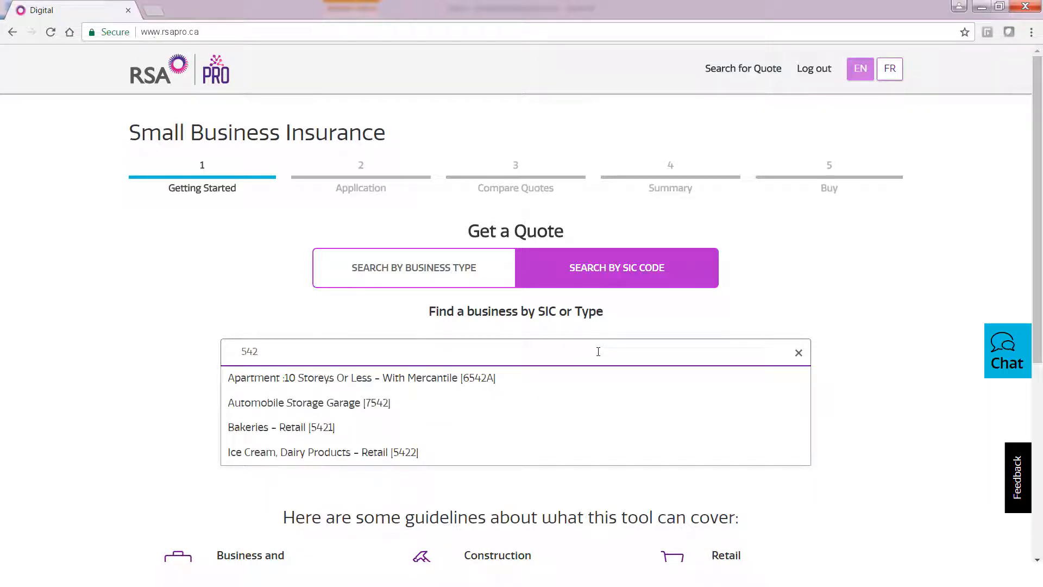
click(462, 277)
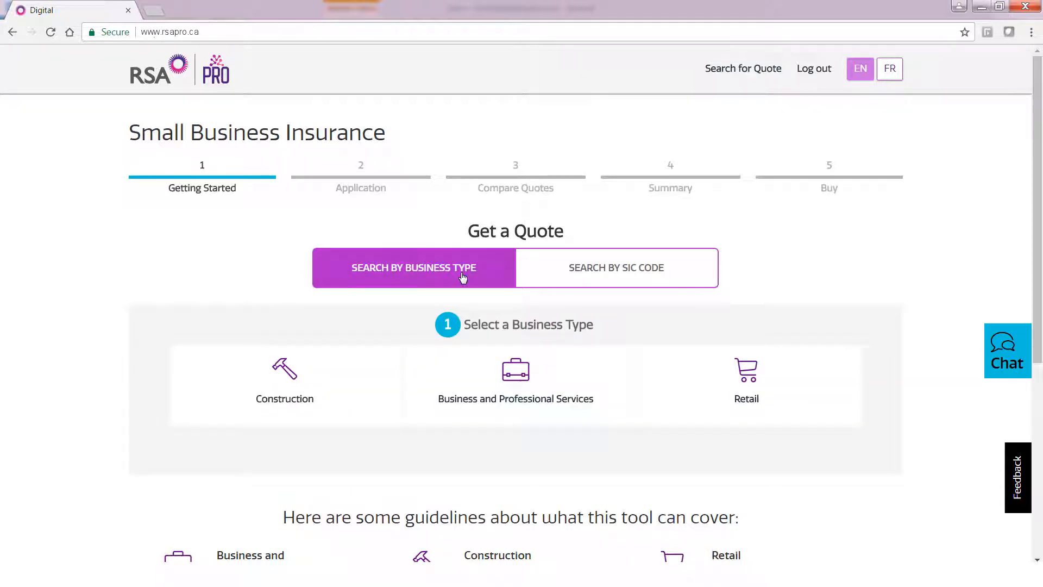
Choose Retail, then Food & Beverage, then Bakeries – Retail [5421], and agree the conditions apply.
click(762, 386)
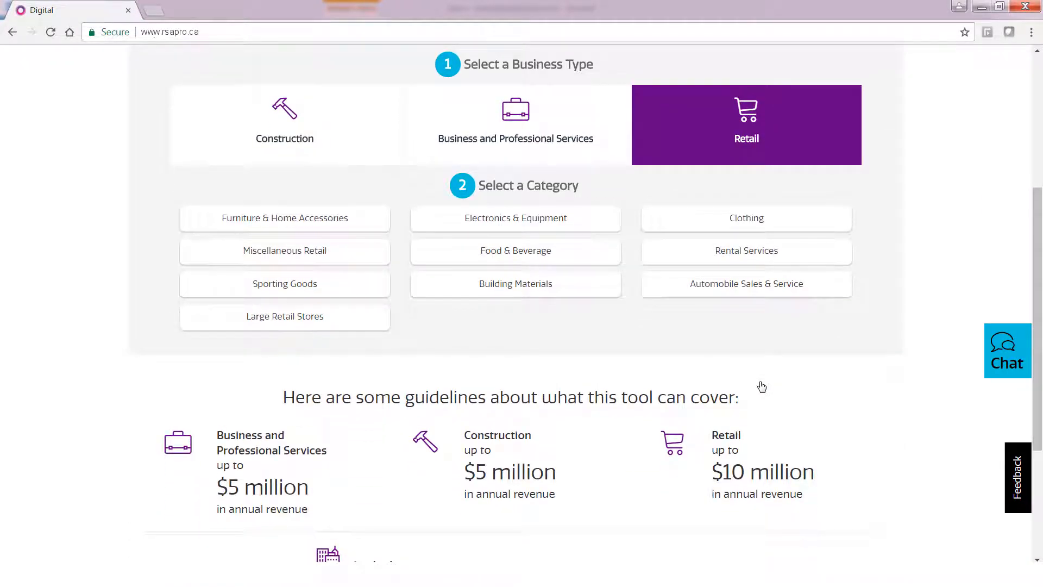
click(582, 253)
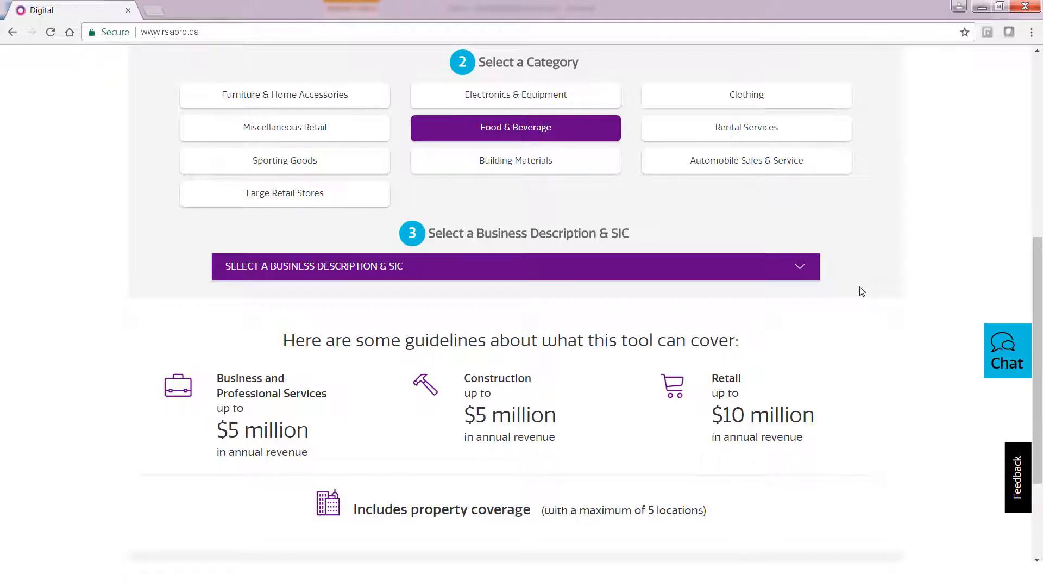
click(798, 270)
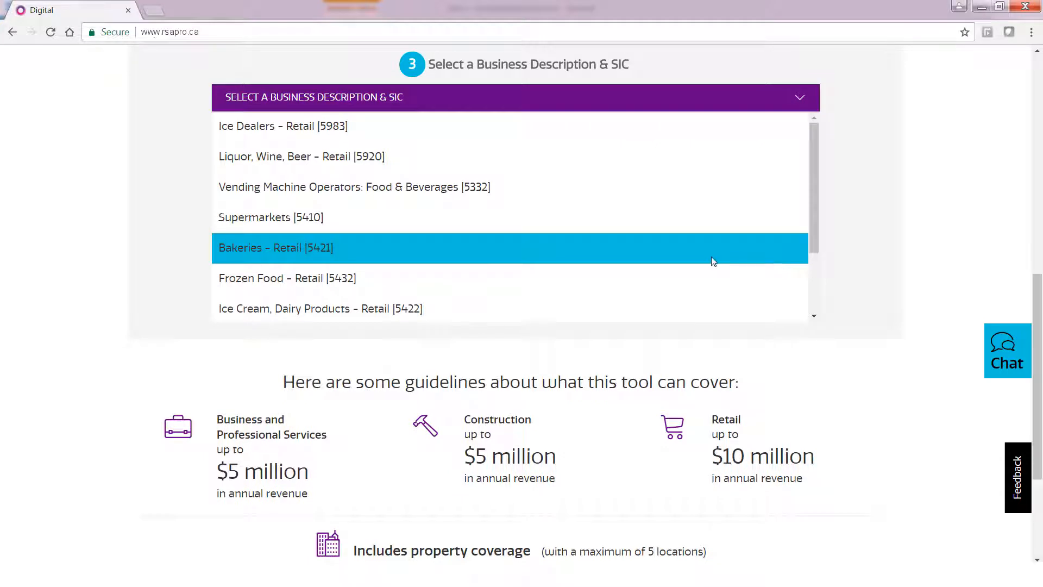
click(698, 252)
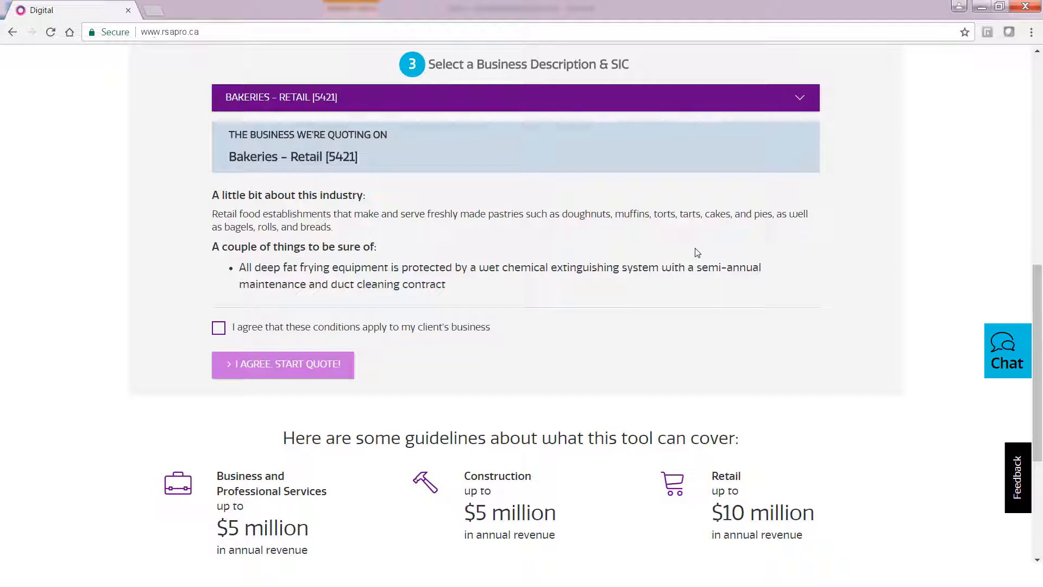
click(218, 328)
Start the quote and enter business name 'baker baker' with address '1 any location'.
click(327, 365)
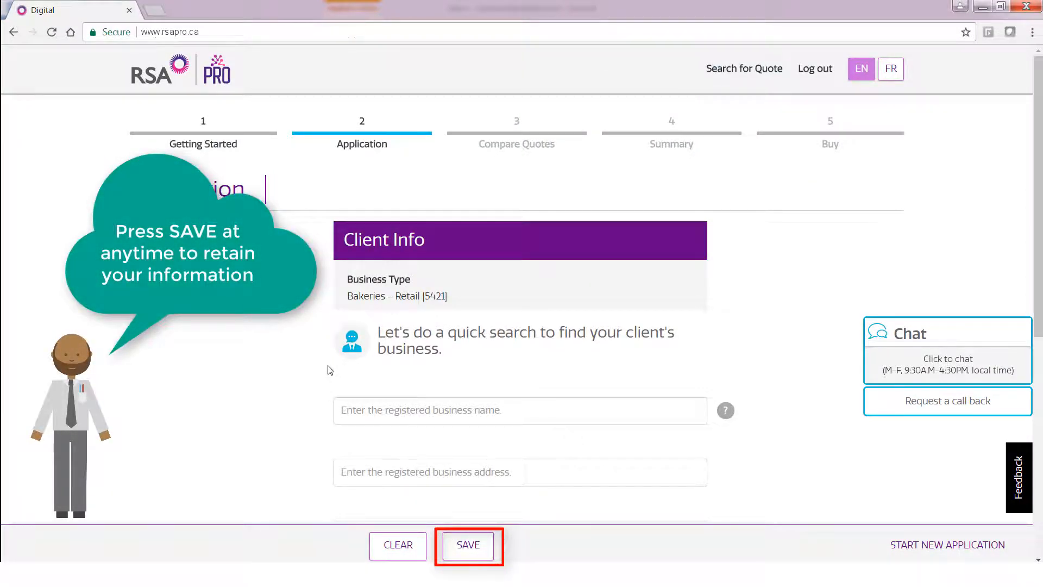
click(394, 402)
text(bak)
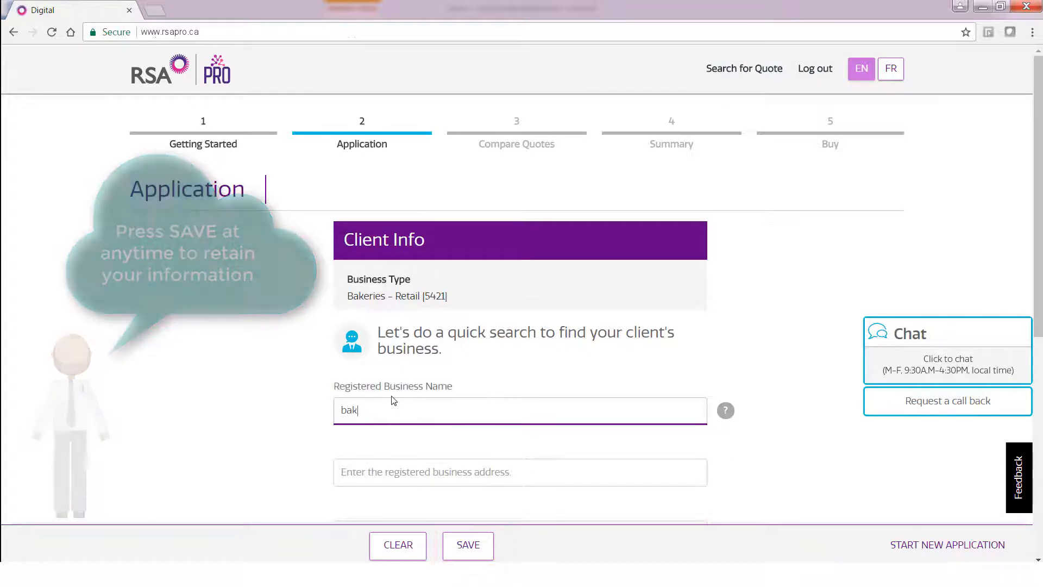
text(er baker)
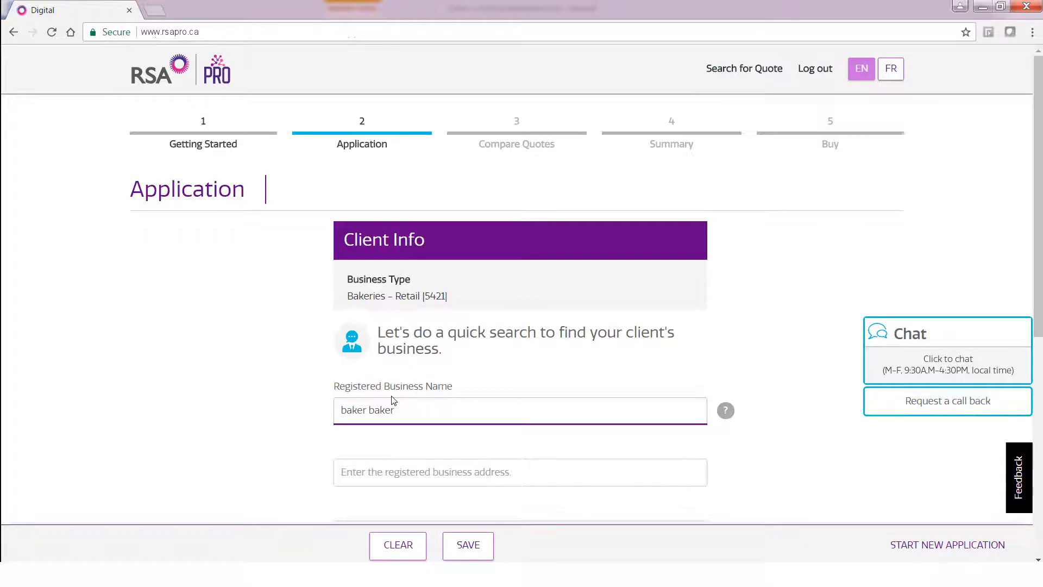
key(Tab)
key(Tab)
text(1 an)
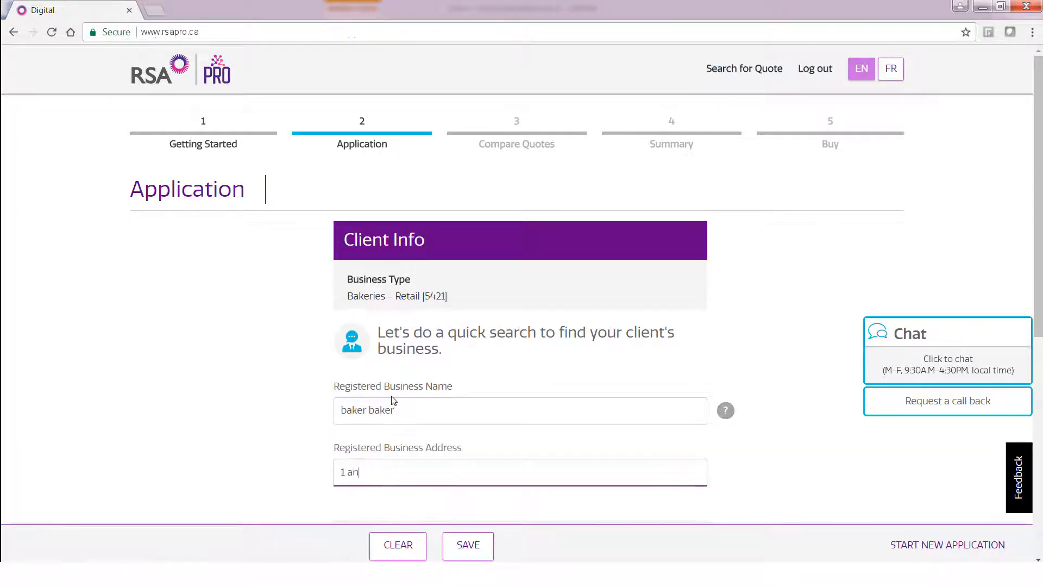
text(y location)
Fill in city 'toronto' and postal code 'l4y1x6', then search for matching businesses.
key(Tab)
key(Tab)
text(toronto)
key(Tab)
key(o)
key(Tab)
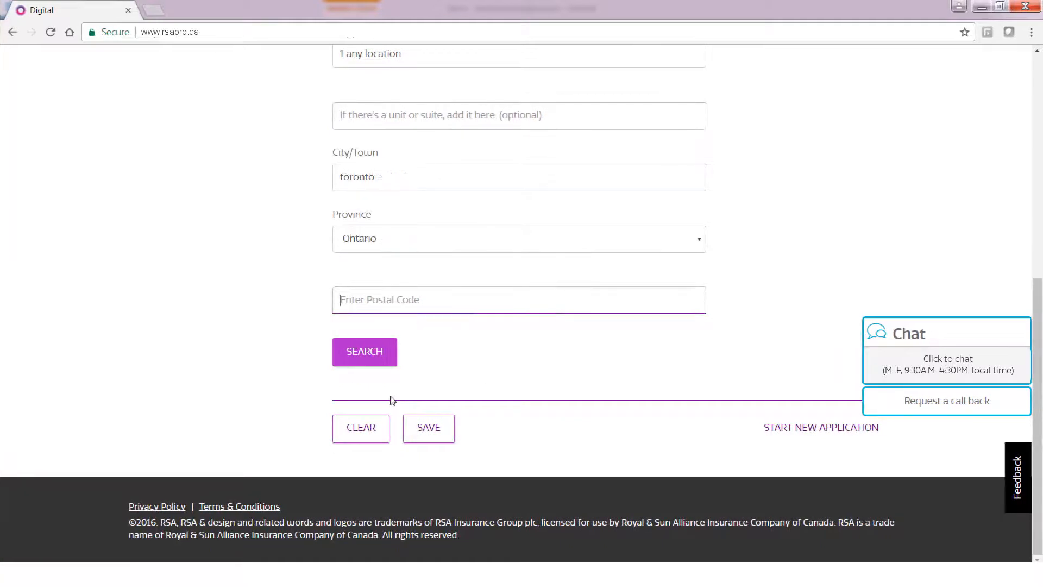
text(l4y1x6)
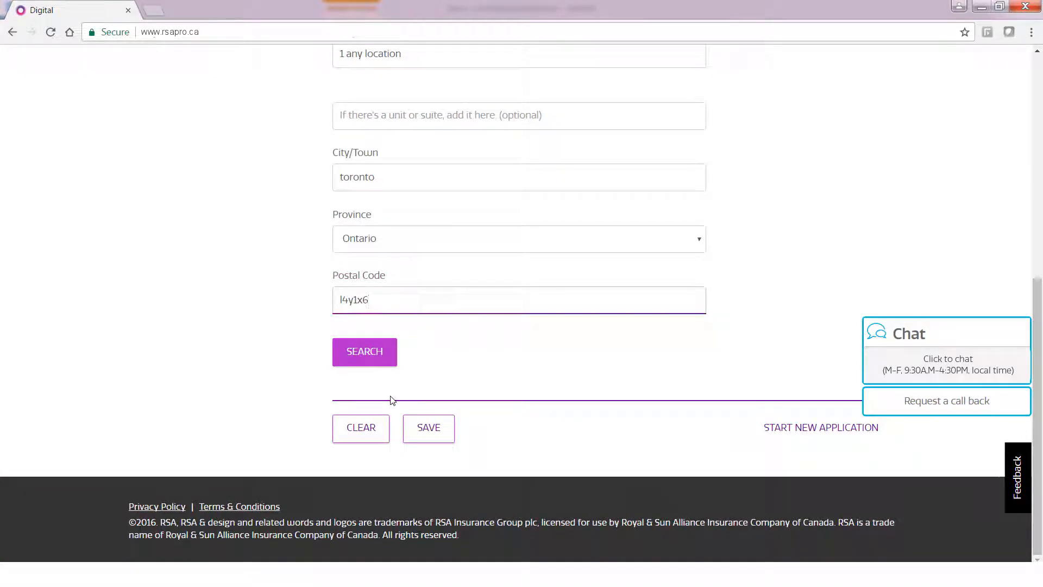
click(382, 361)
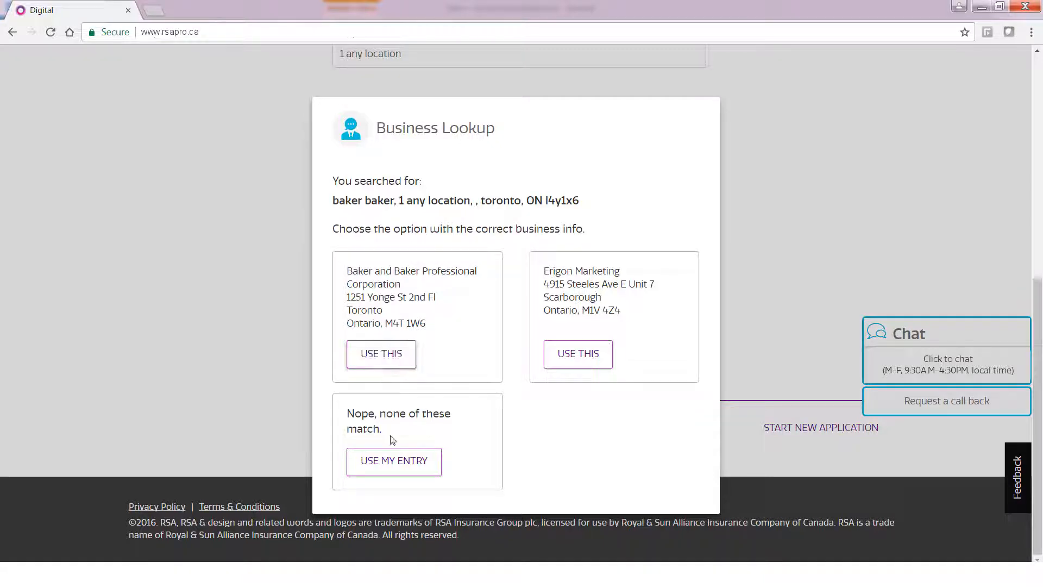
Keep the entered business details and set the location's year built to 2000.
click(420, 466)
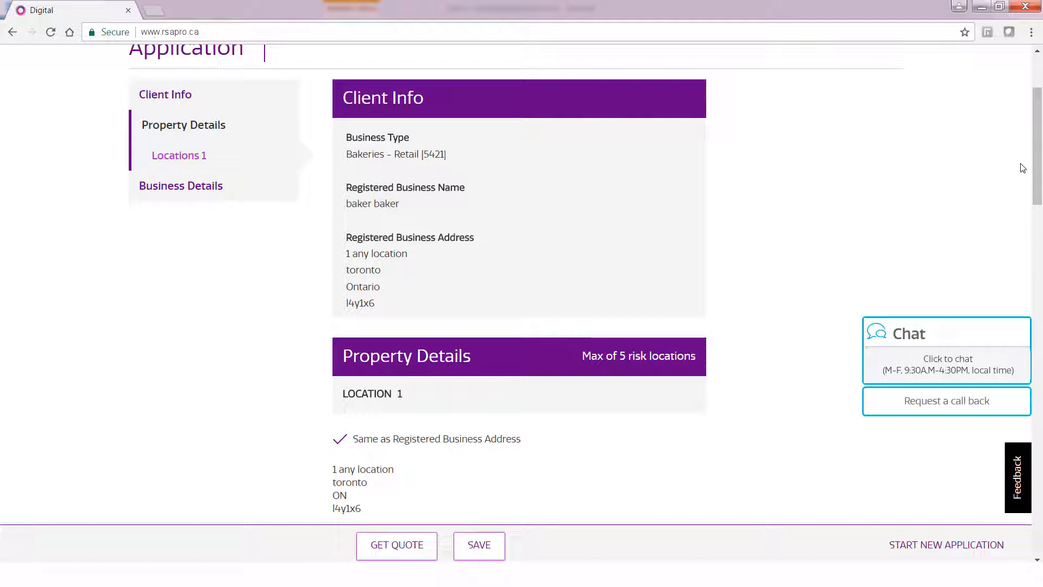
scroll(1035, 168, down, 3)
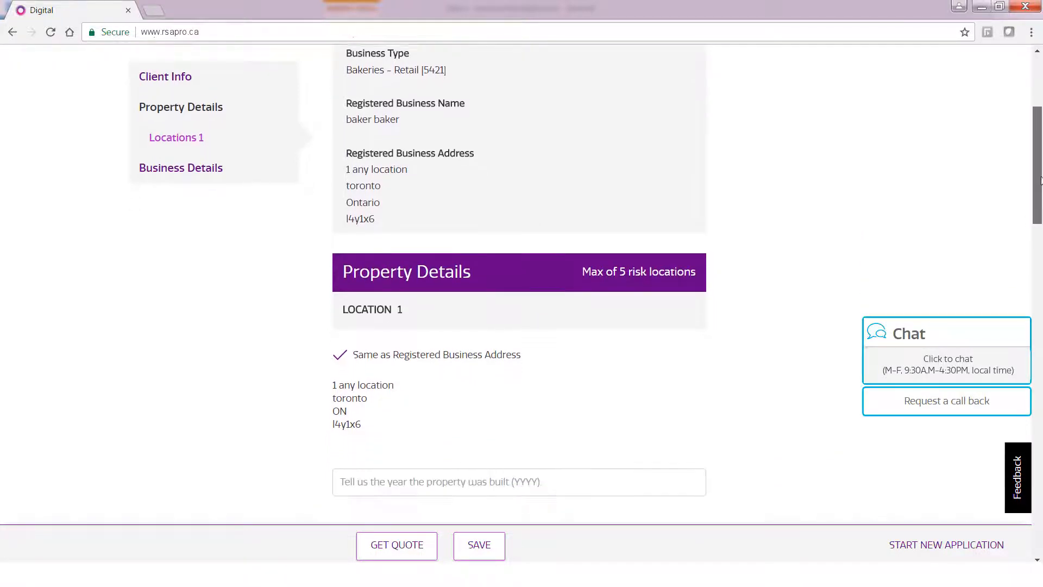
scroll(1041, 247, down, 5)
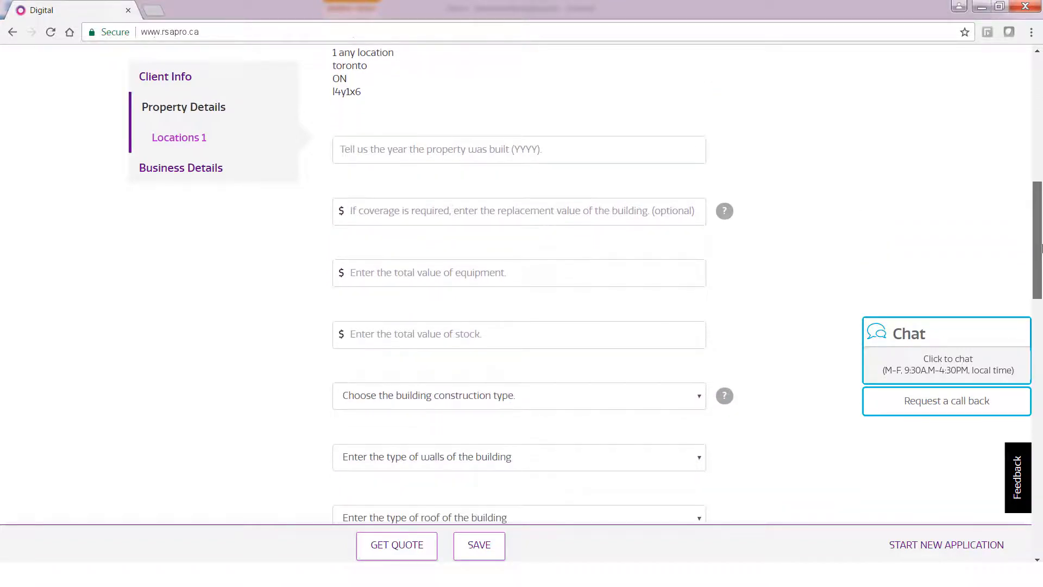
click(606, 153)
text(2000)
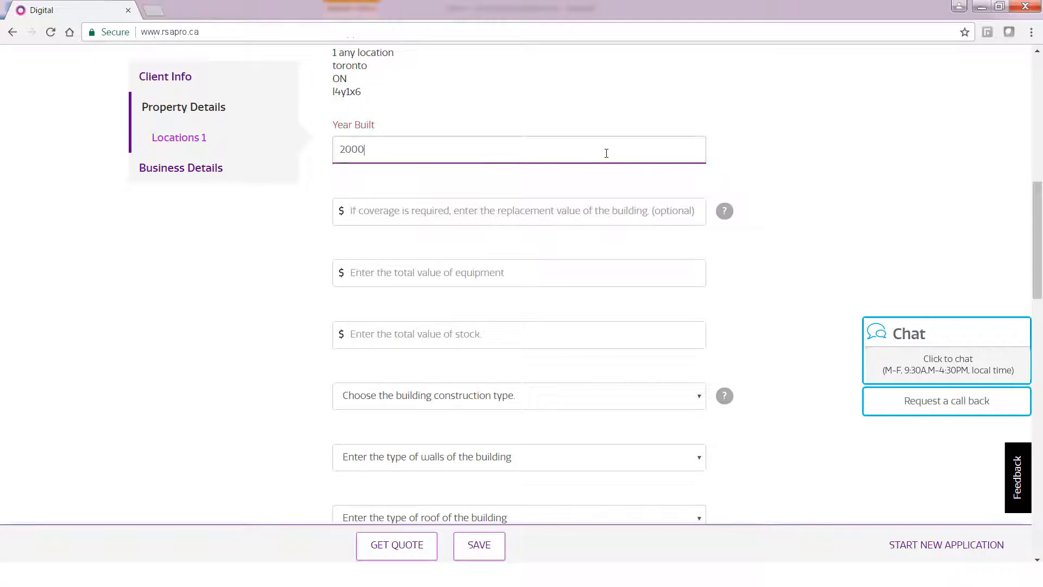
Enter equipment value 10000 and stock value 100000.
key(Tab)
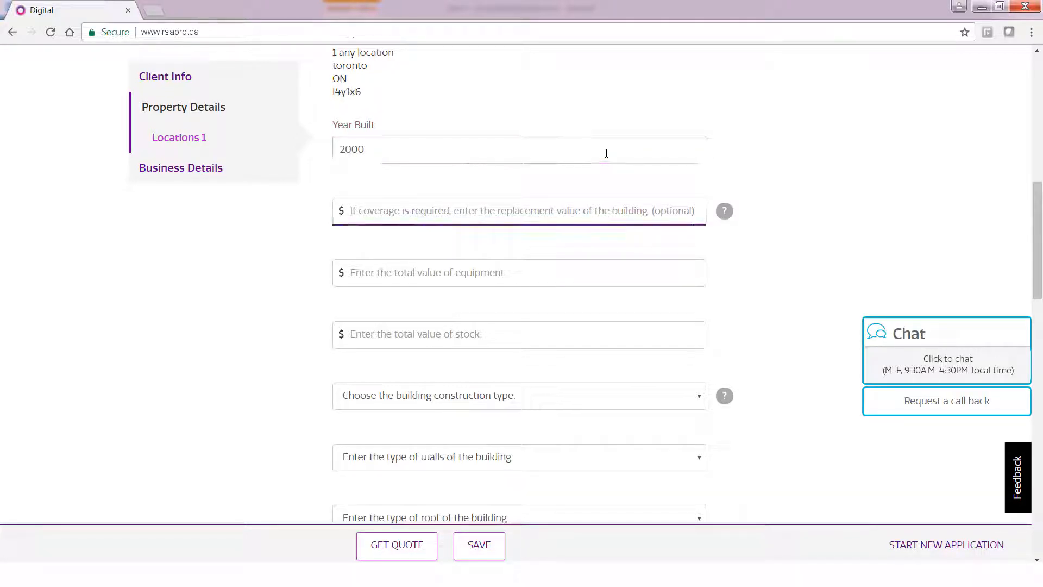
key(Tab)
key(Tab)
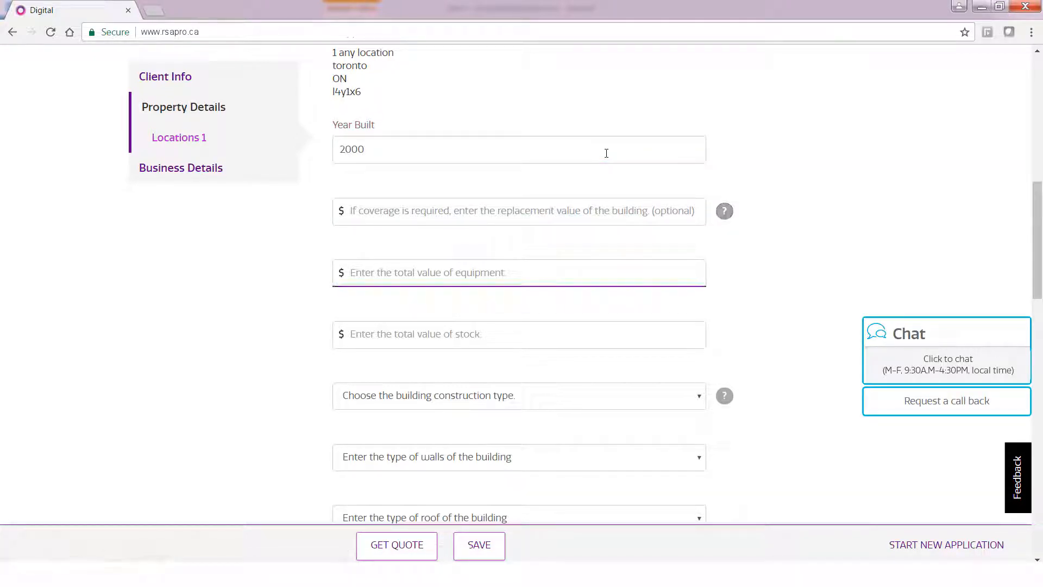
text(10000)
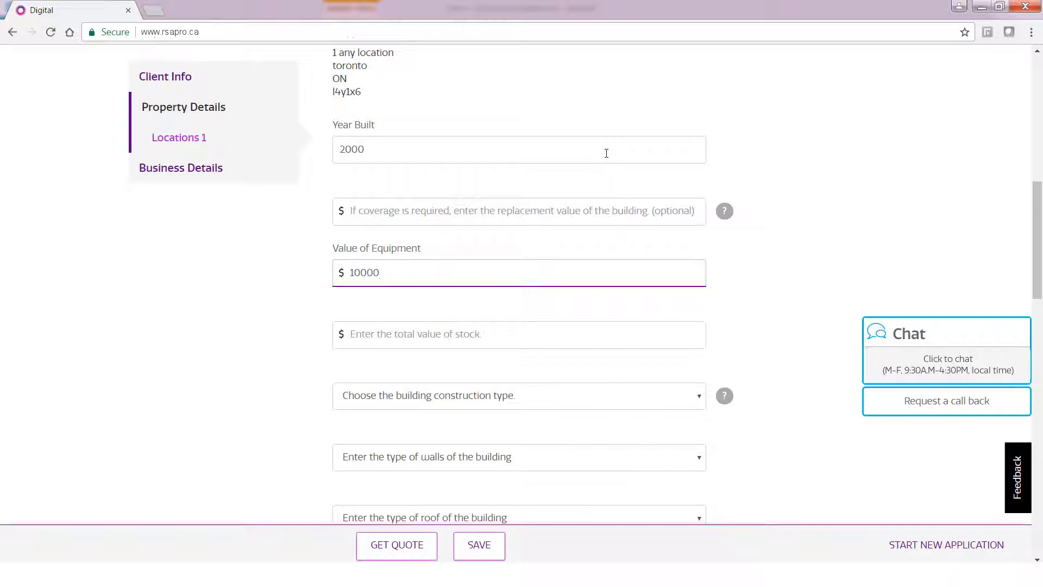
key(Tab)
text(100000)
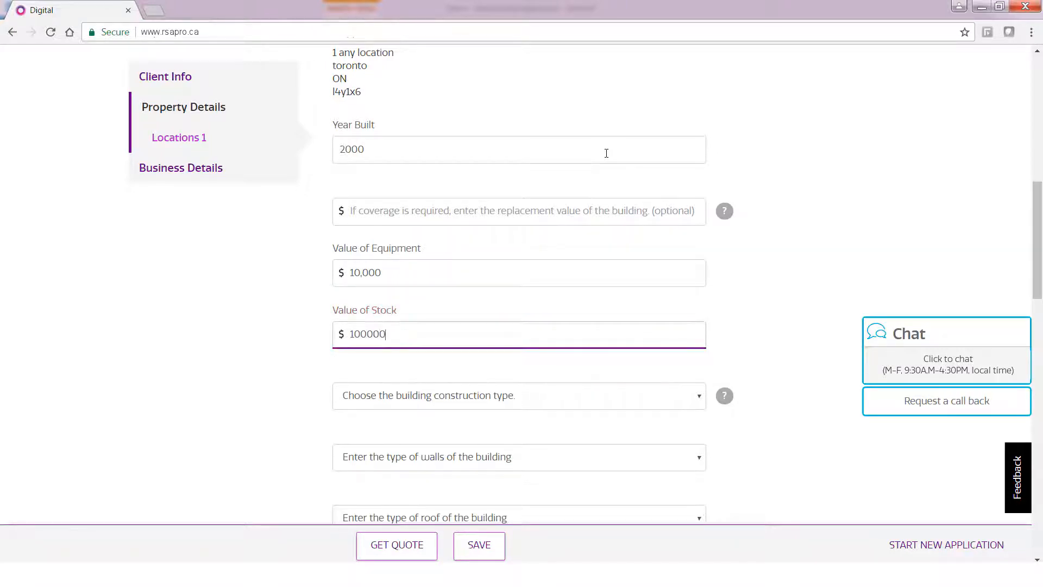
key(Tab)
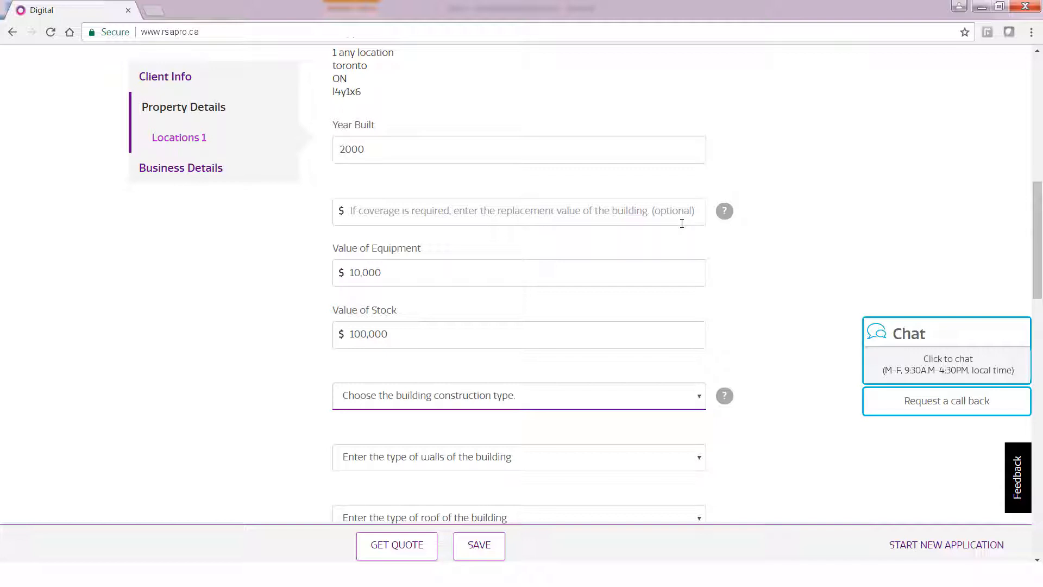
Set the building construction type to Masonry Non-Combustible.
click(724, 398)
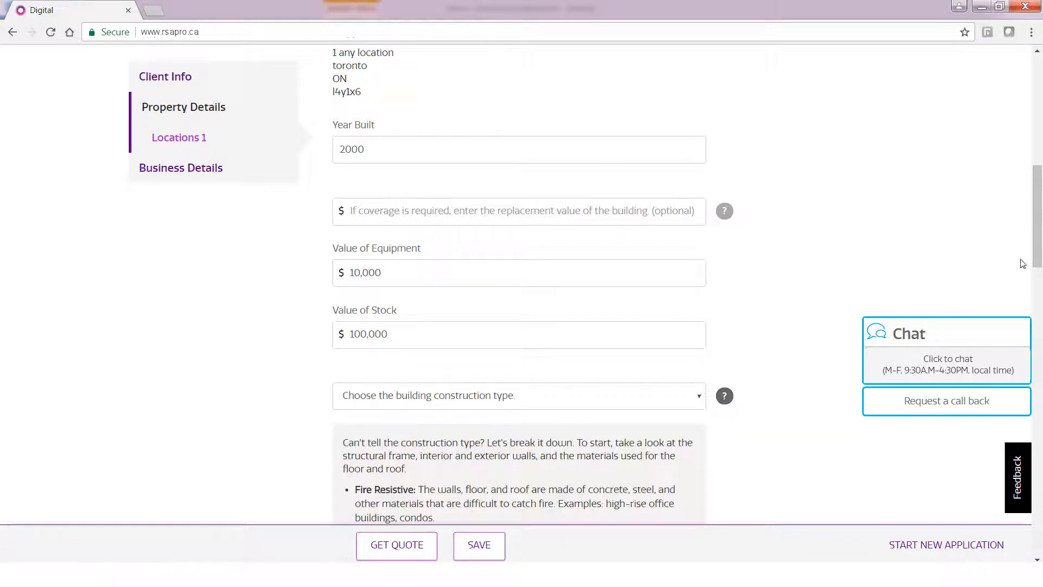
drag(1035, 257, 1006, 313)
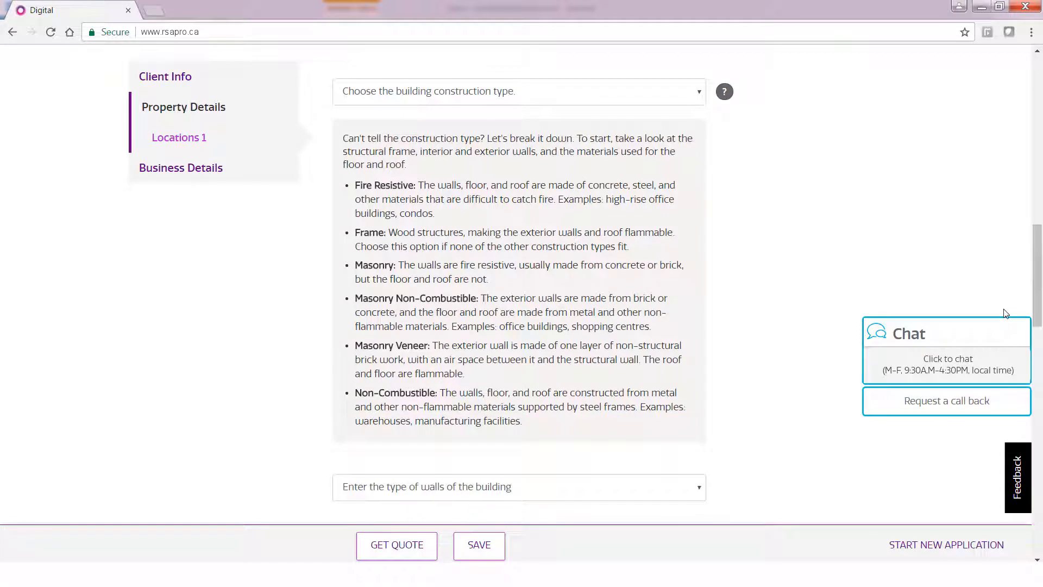
click(700, 95)
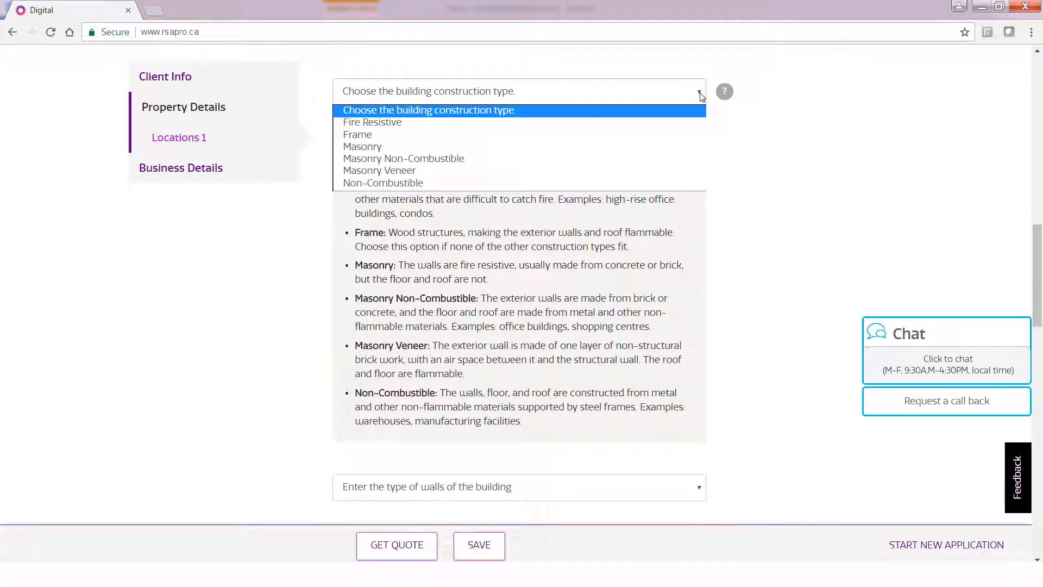
click(494, 159)
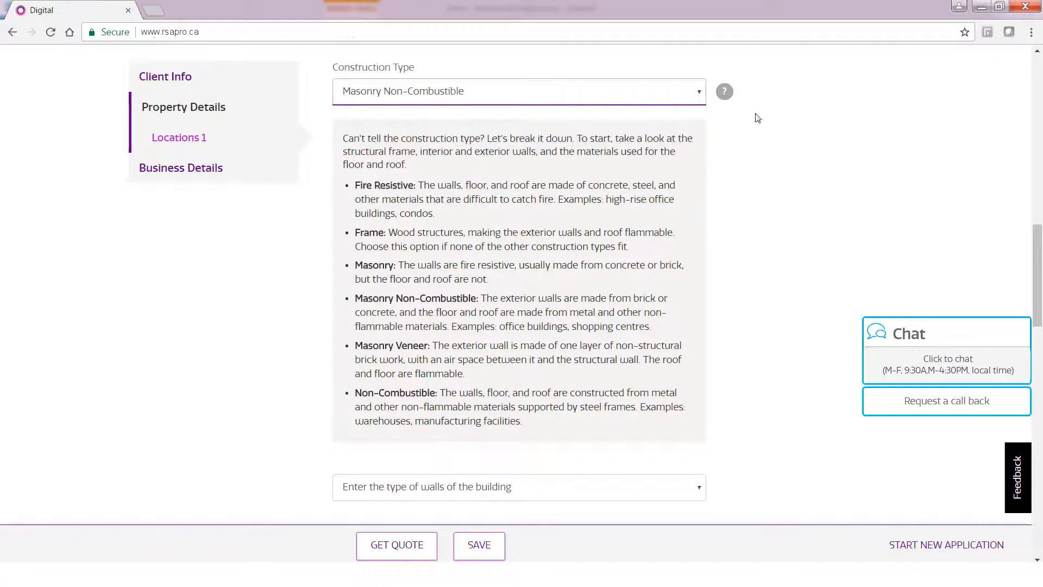
click(723, 95)
Set both walls and roof to Wood.
click(723, 95)
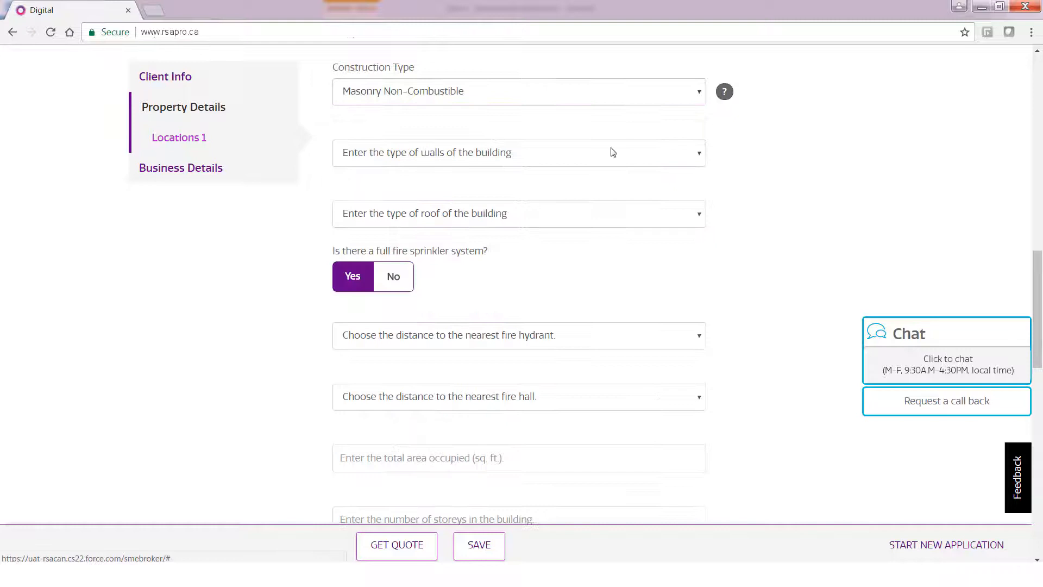
click(575, 159)
click(470, 353)
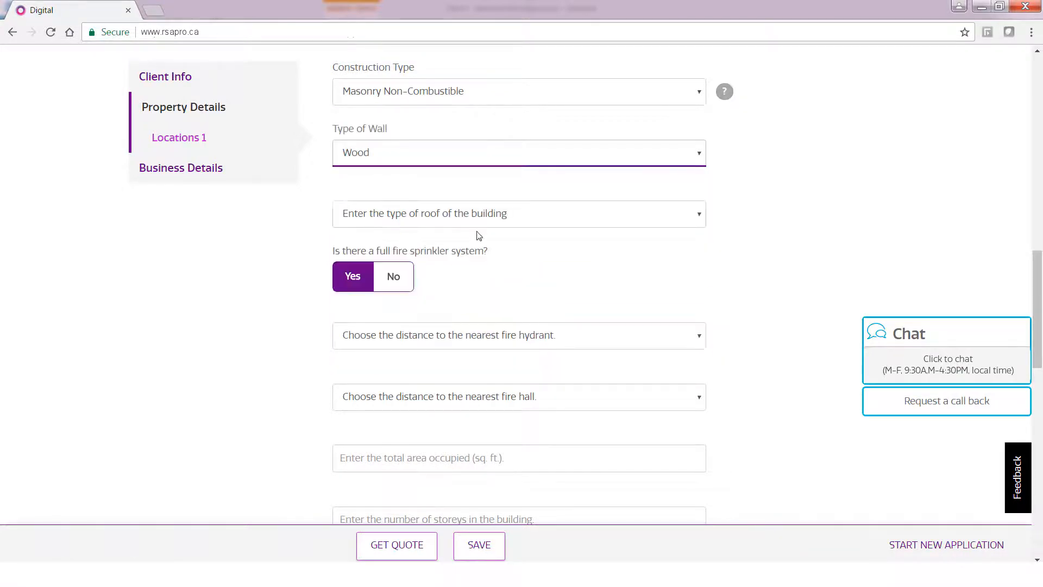
click(483, 217)
click(419, 367)
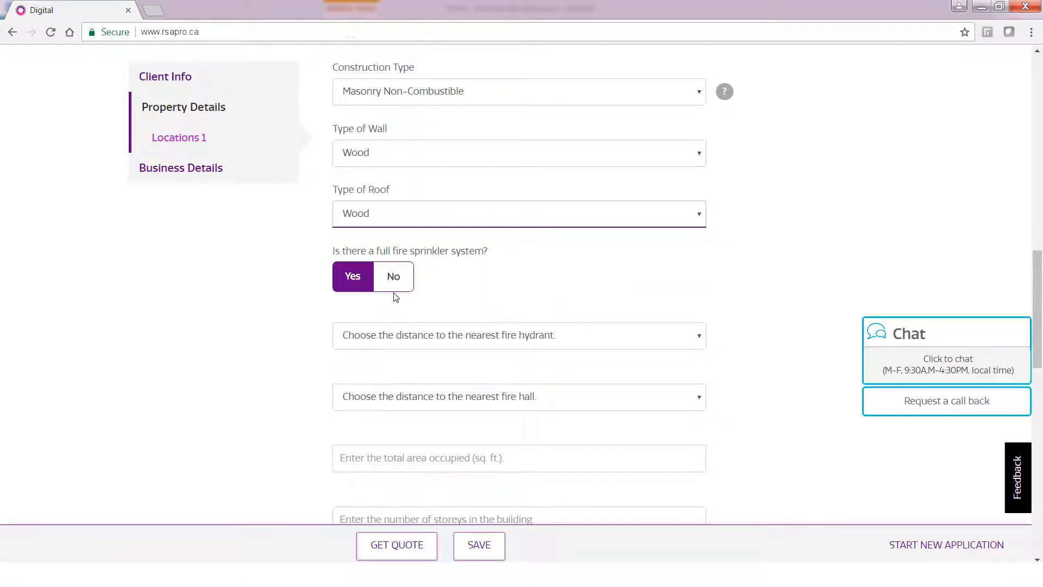
Set fire hydrant Within 150 Meters and fire hall Within 5 Km.
click(429, 339)
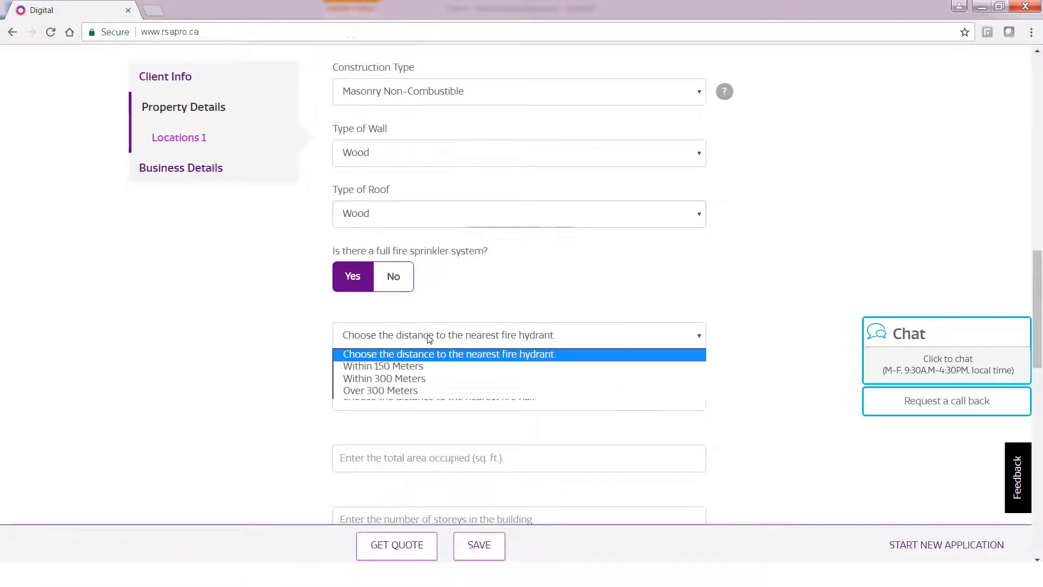
click(425, 366)
click(458, 405)
click(439, 427)
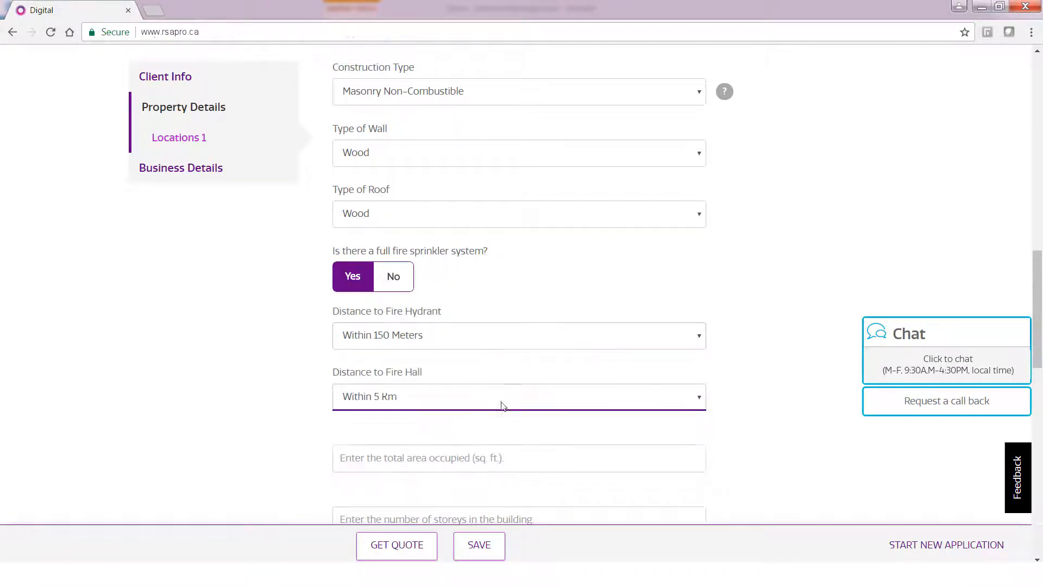
Enter total occupied area 1,000 sq. ft. and 1 storey.
drag(1038, 320, 1038, 386)
click(510, 169)
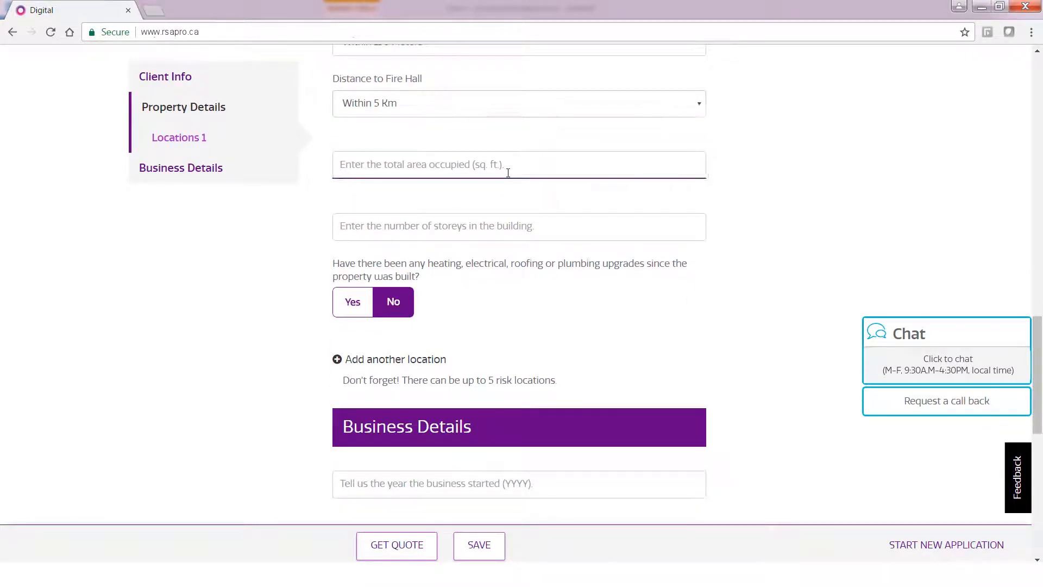
text(1,00)
text(00)
key(Tab)
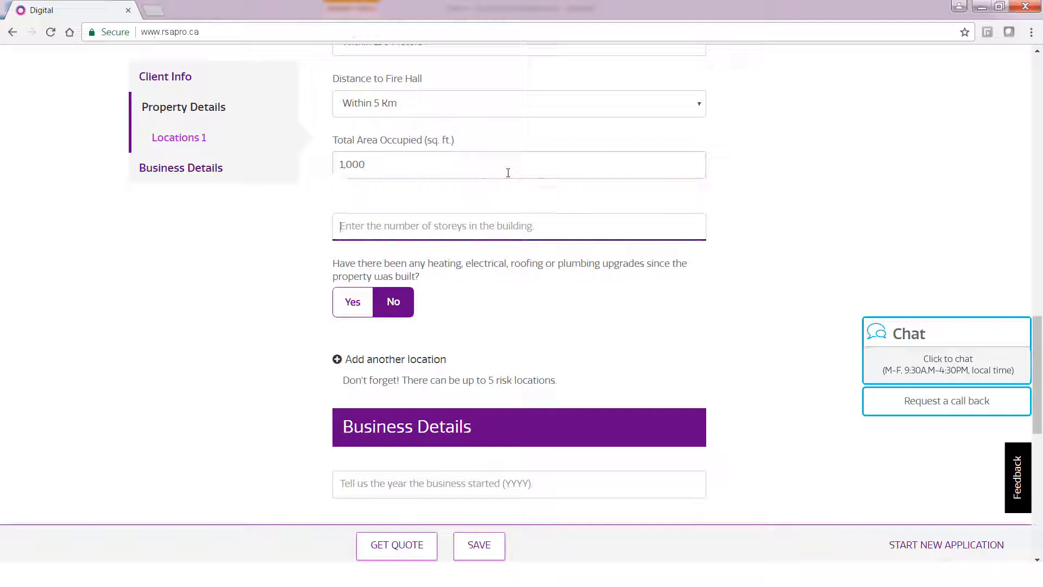
text(1)
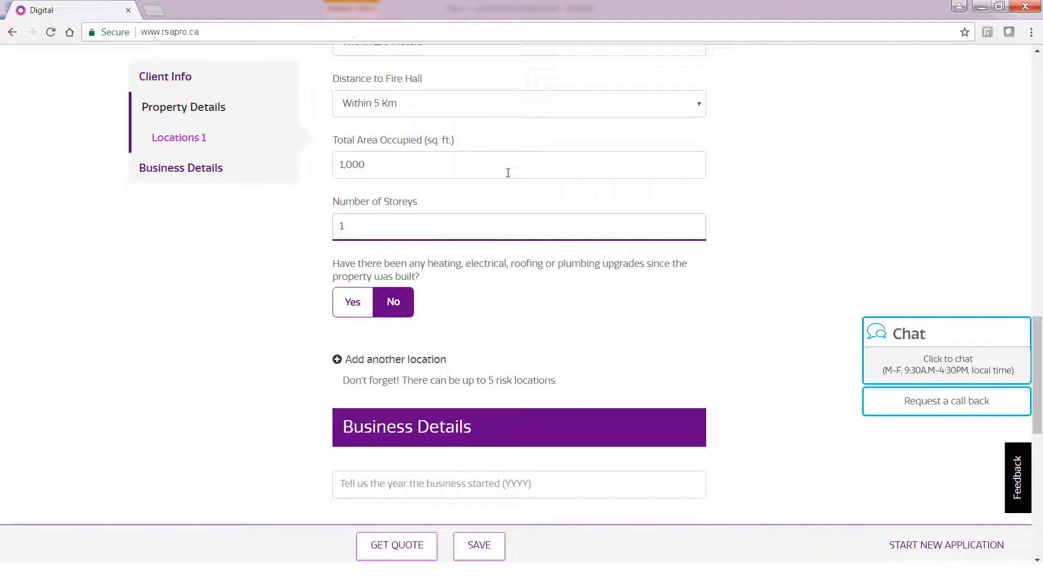
click(356, 304)
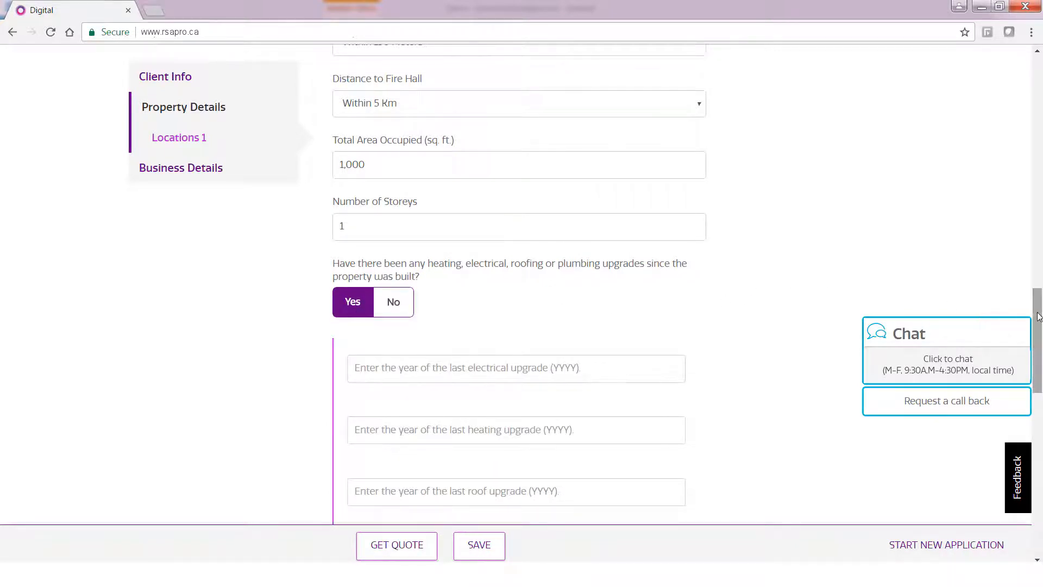
drag(1037, 316, 1041, 339)
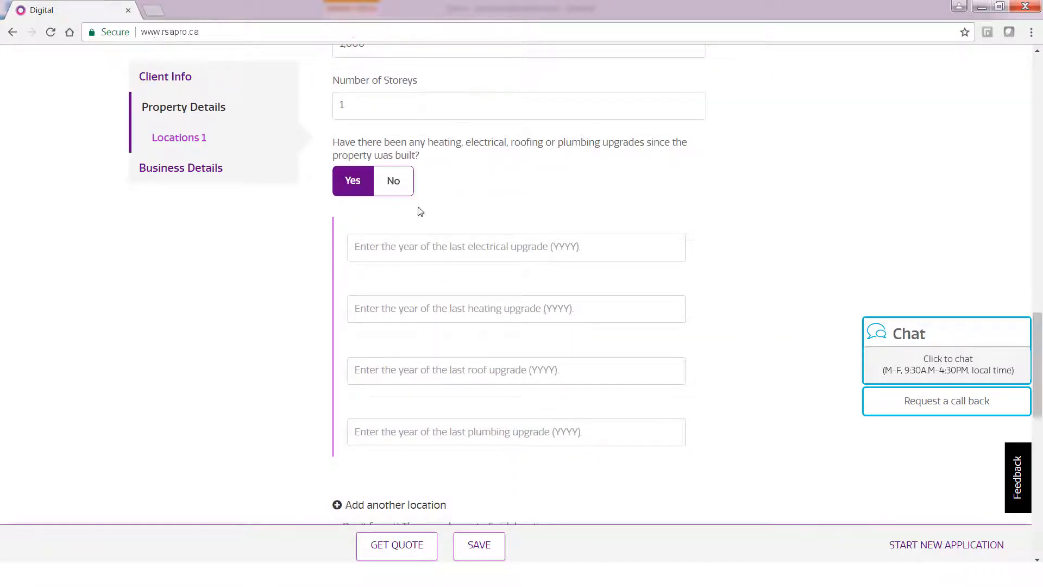
click(394, 182)
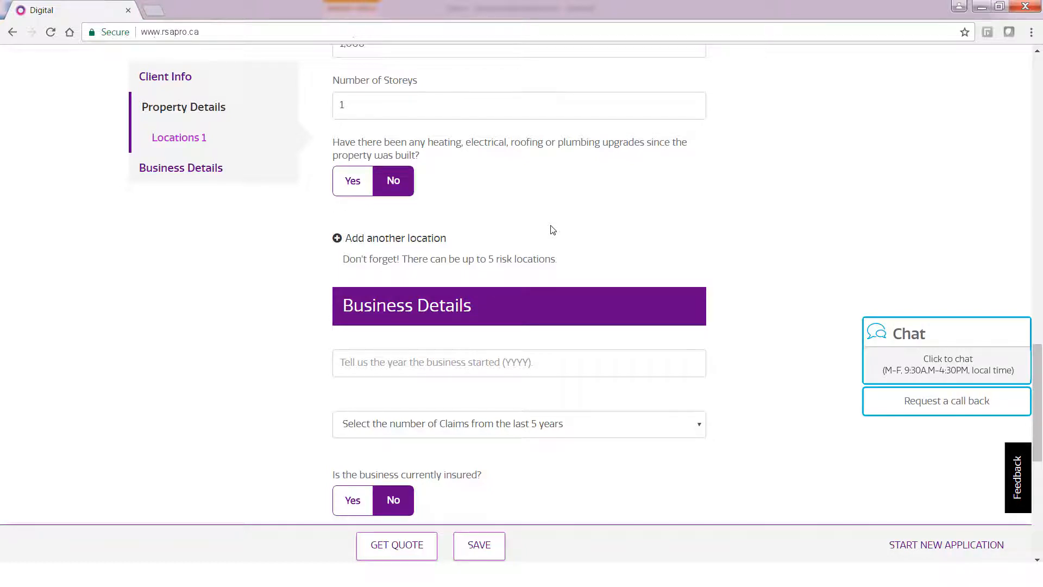
scroll(553, 229, down, 4)
Enter business start year 2000 and set claims in the last five years to 0 (None).
click(586, 159)
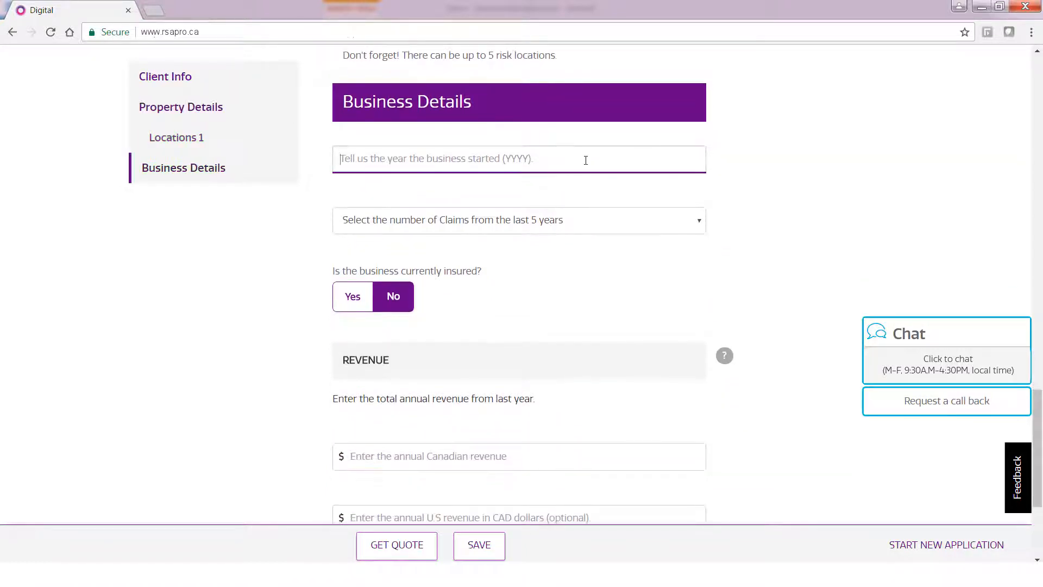
text(2000)
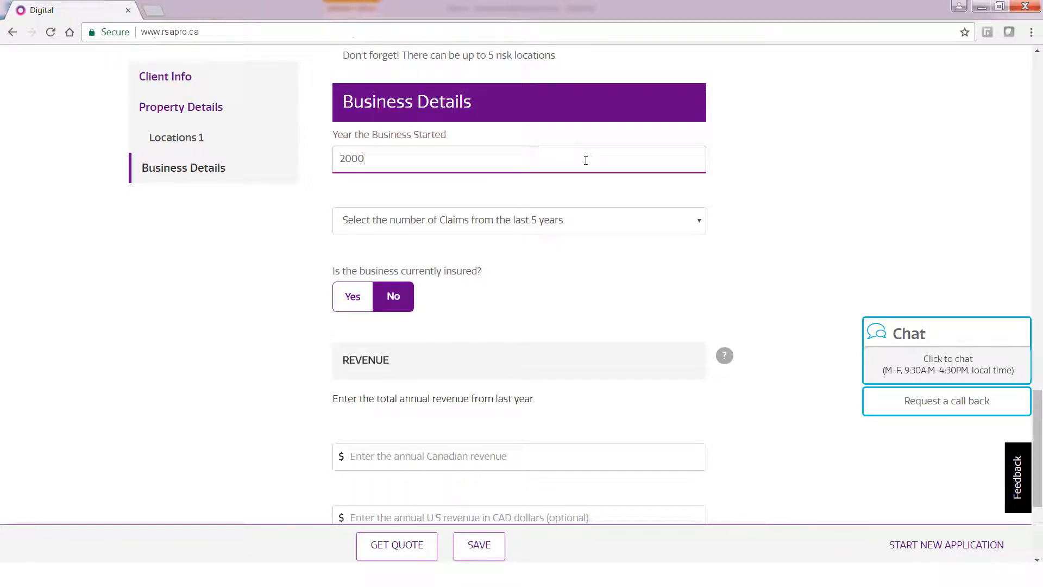
key(Tab)
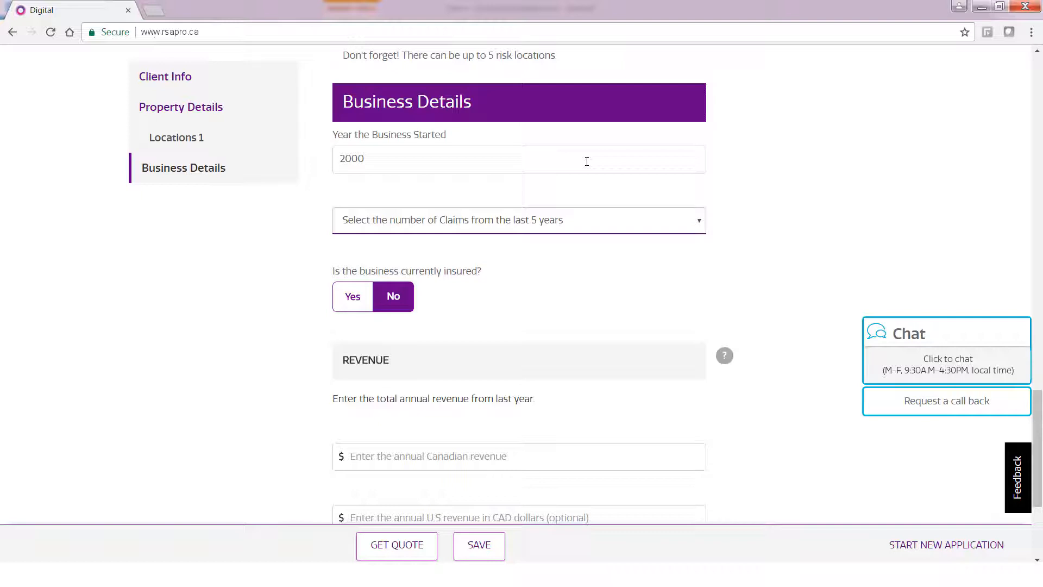
click(683, 223)
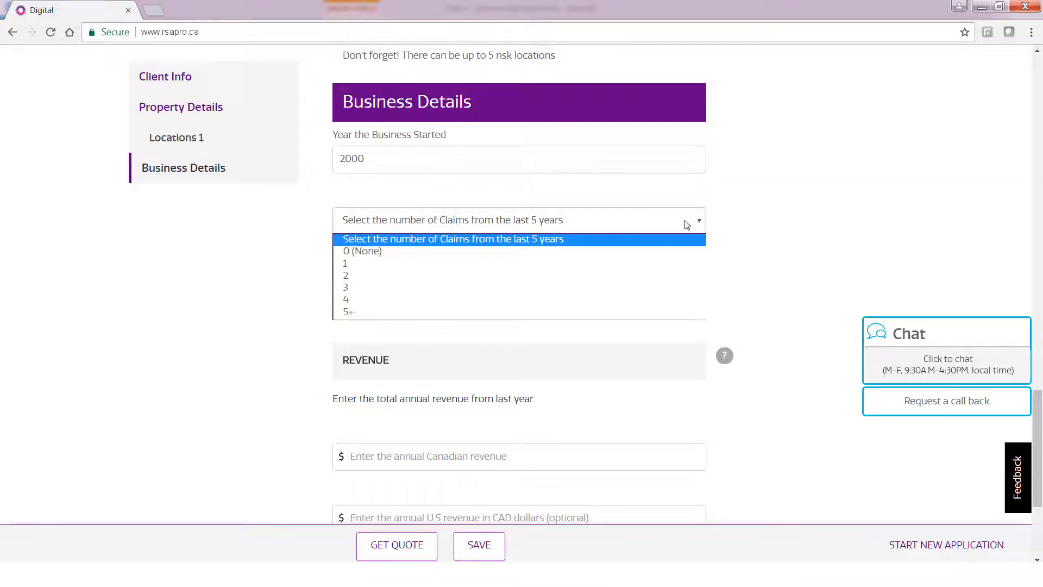
click(494, 277)
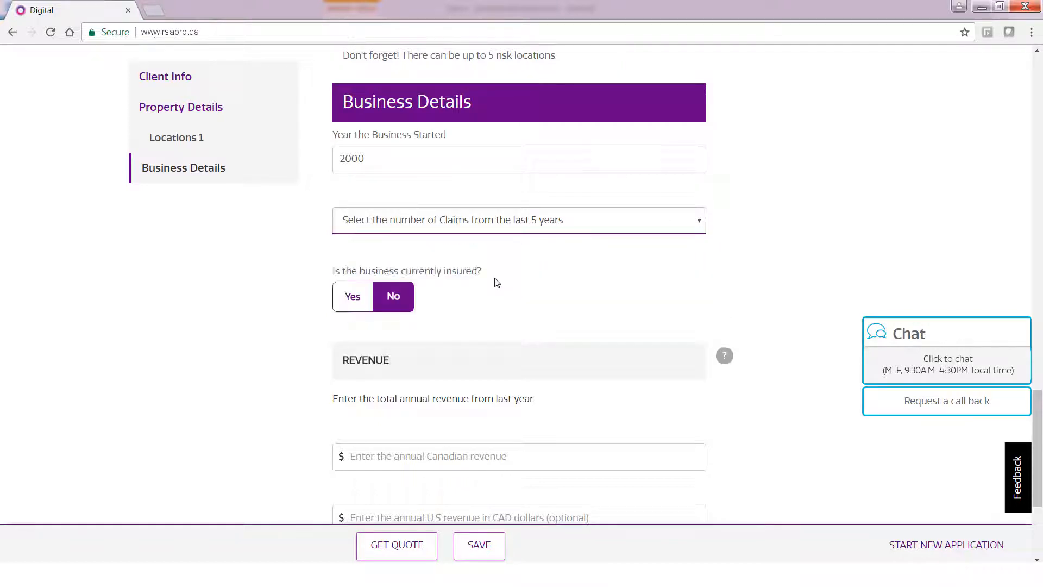
click(667, 231)
click(520, 260)
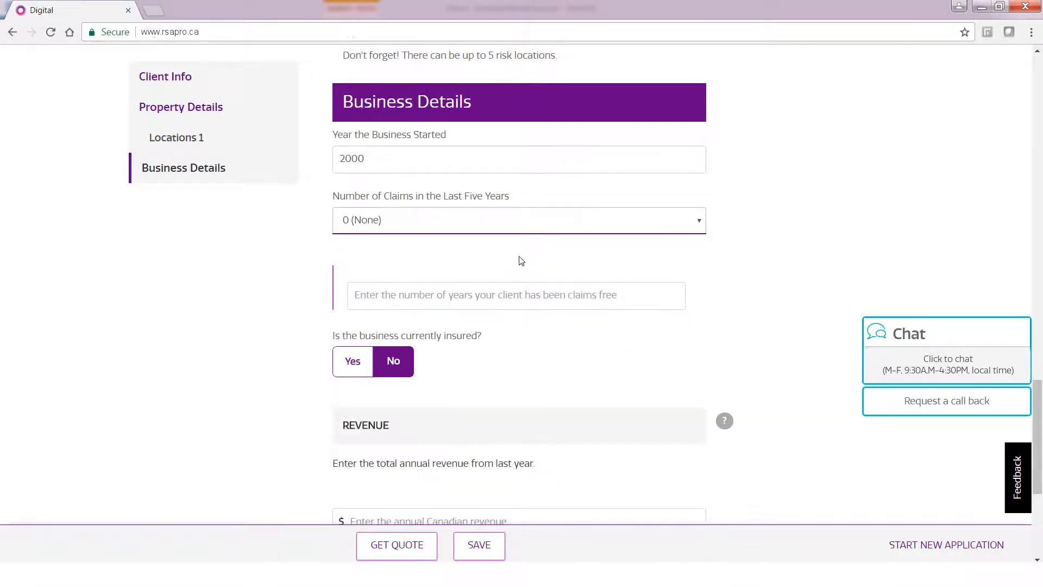
Mark the business as currently insured and enter 1000000 annual Canadian revenue.
click(543, 303)
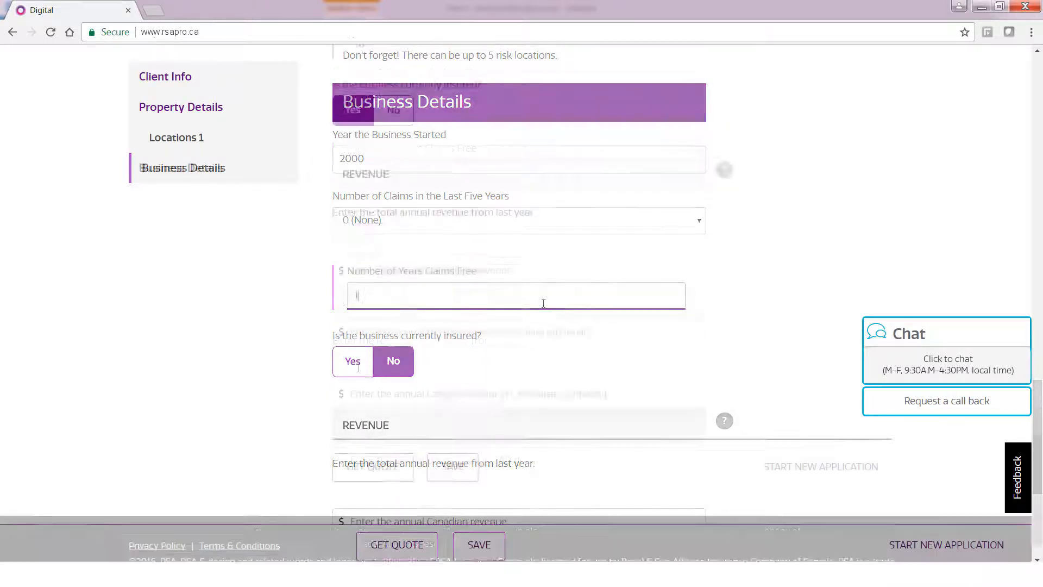
click(405, 237)
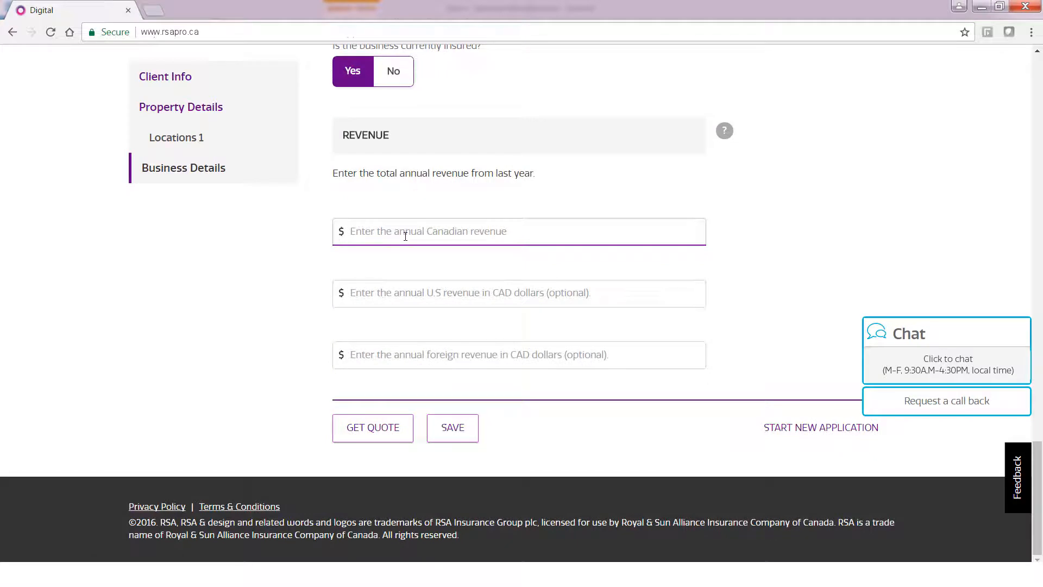
text(1000000)
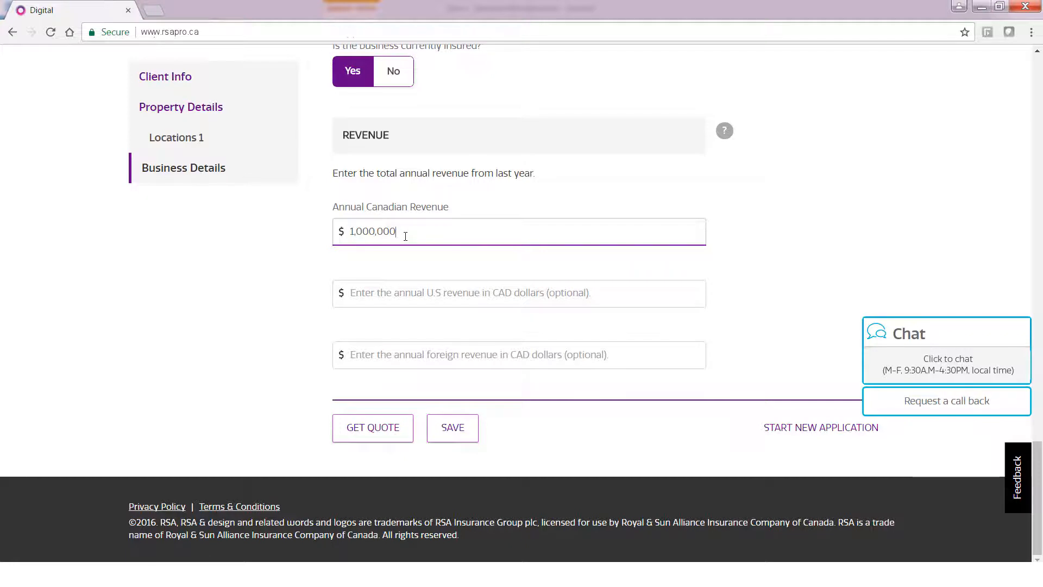
Get quotes and review Standard $129, Option 1 $113 and Option 2 $135 monthly.
click(407, 429)
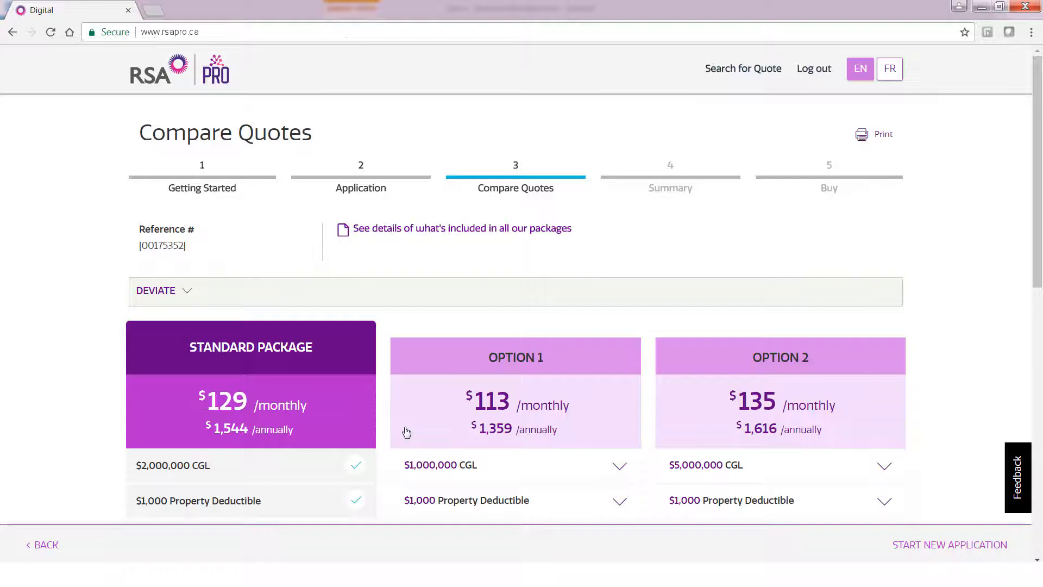
scroll(1036, 278, down, 3)
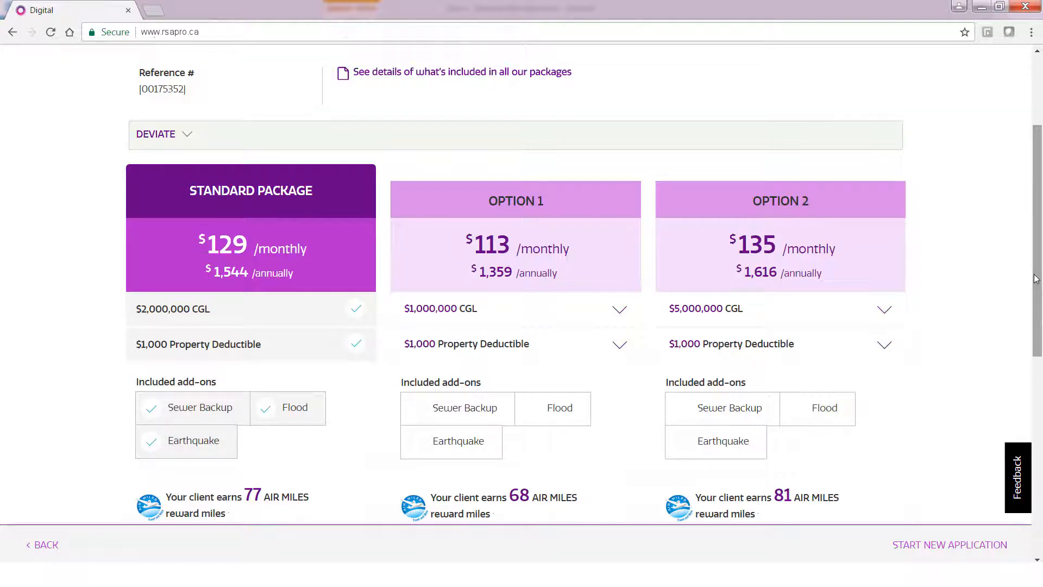
Give Option 1 $3,000,000 CGL, a $2,500 deductible and Sewer Backup, then update the quote.
click(621, 314)
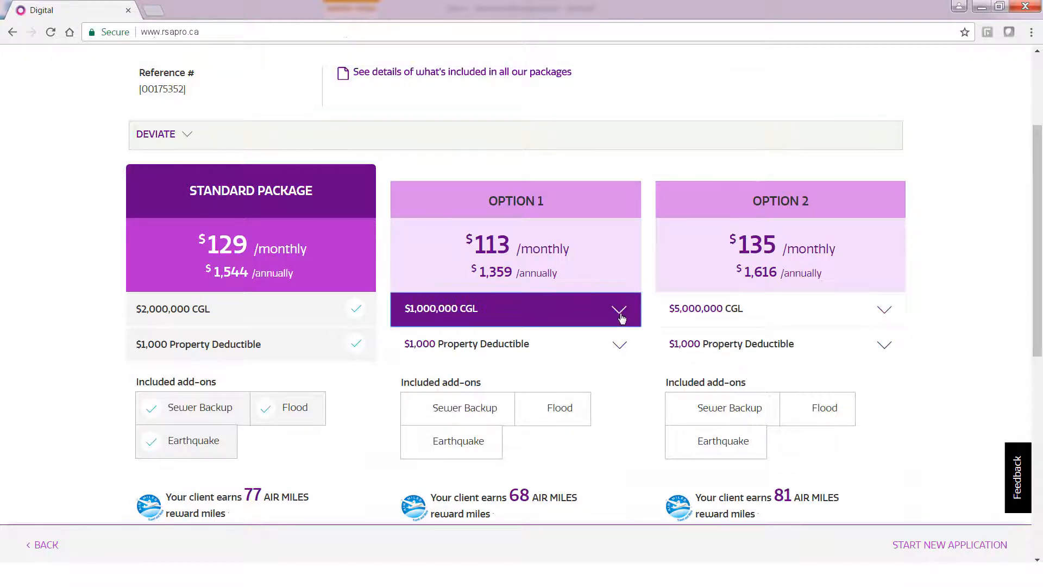
click(577, 410)
click(619, 346)
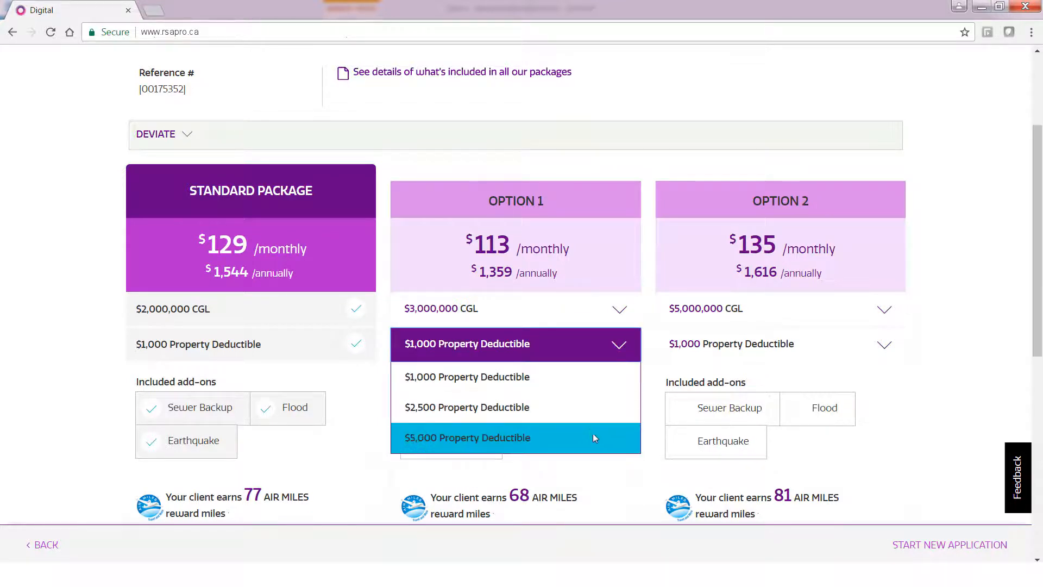
click(598, 425)
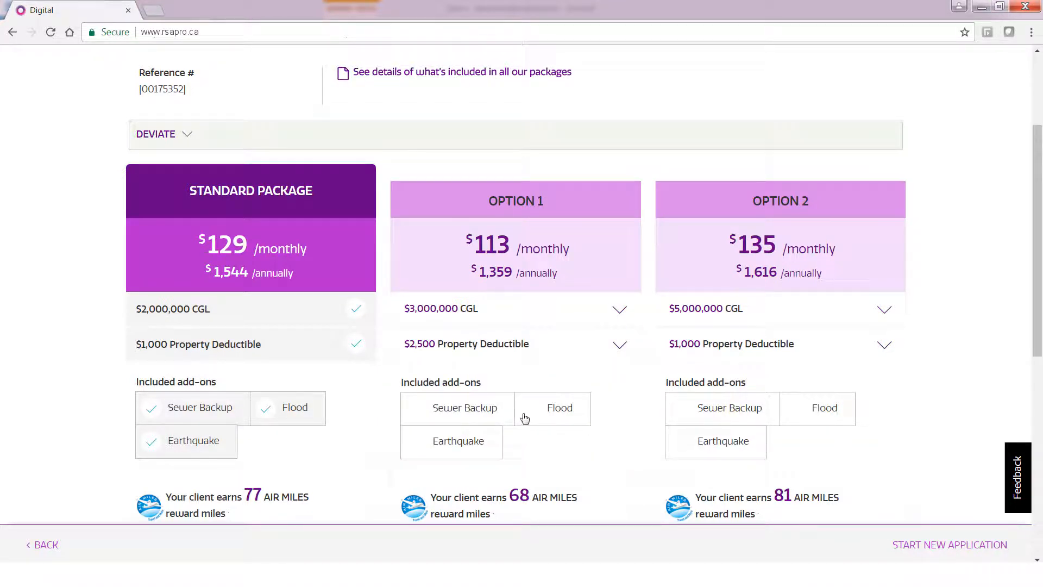
click(491, 410)
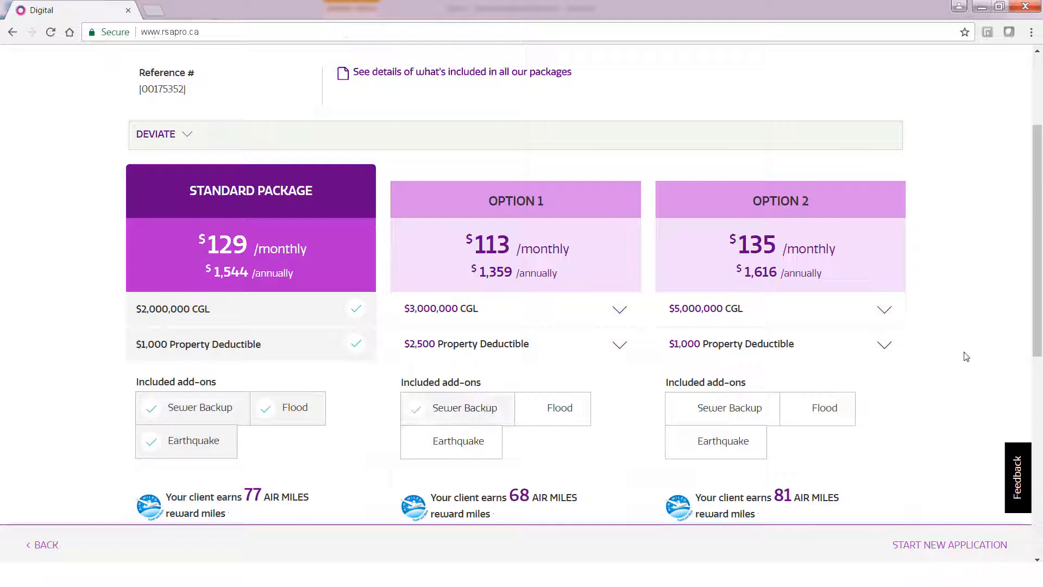
drag(1041, 342, 1041, 385)
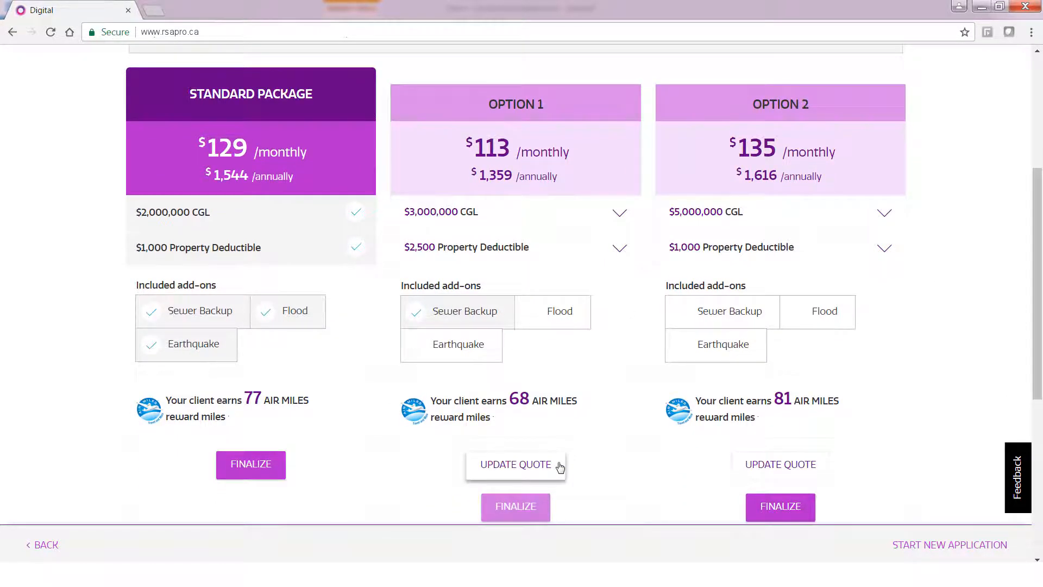
click(560, 467)
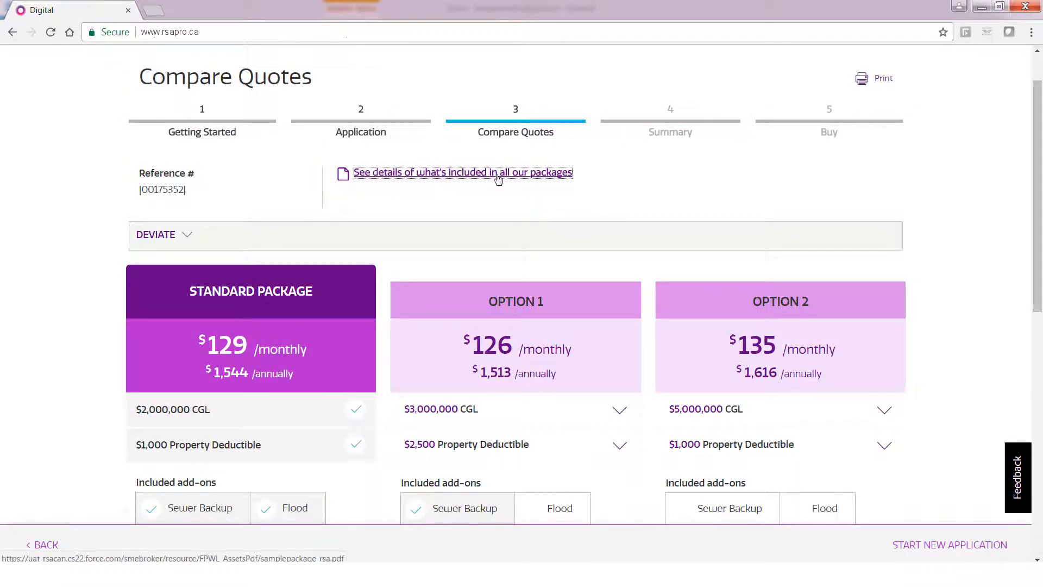
click(497, 175)
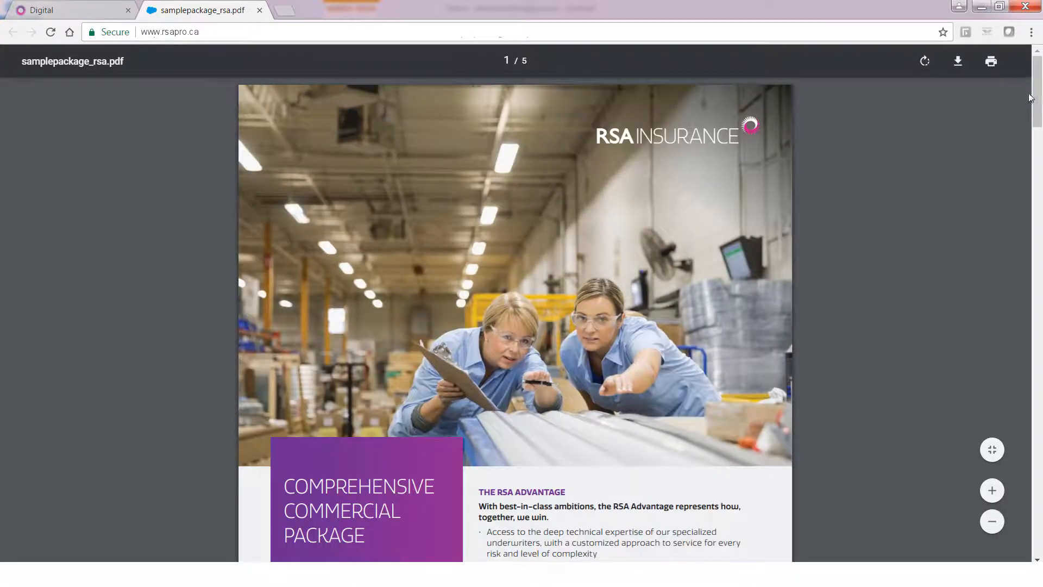
drag(1038, 91, 1031, 191)
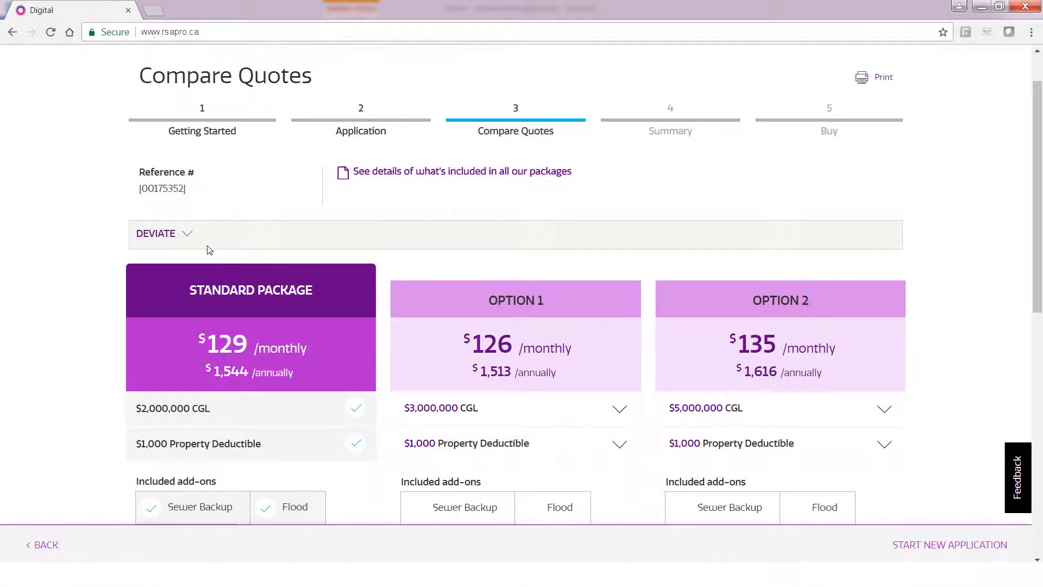
Apply a 10% Discount deviation to Standard, Option 1 and Option 2.
click(189, 236)
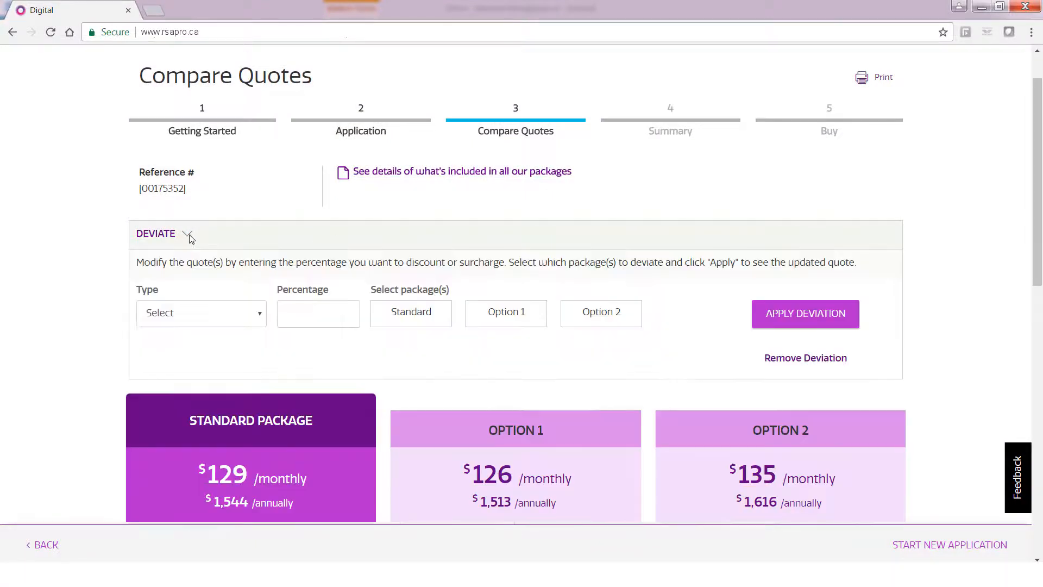
click(258, 315)
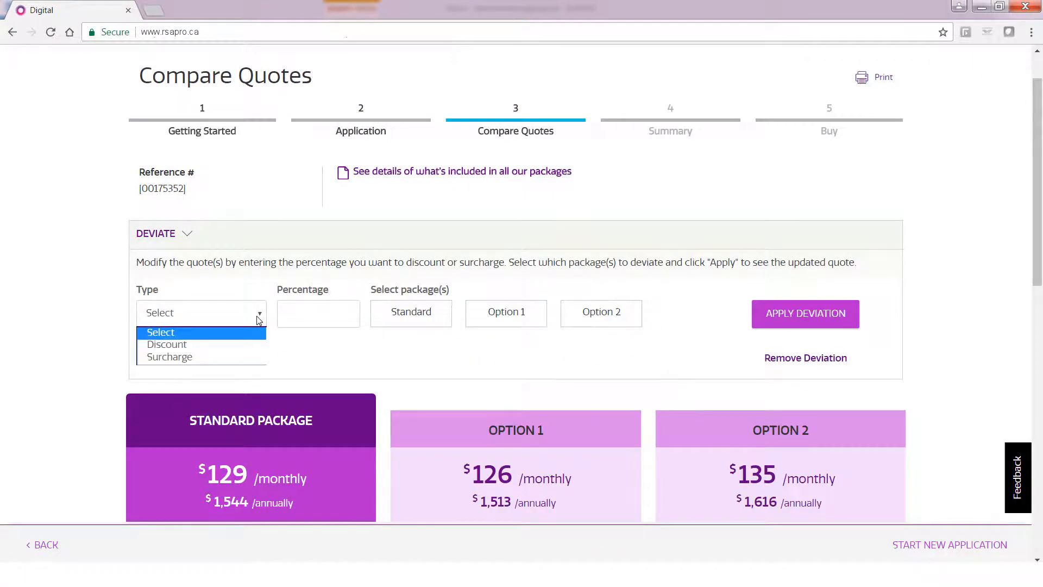
click(248, 344)
click(308, 305)
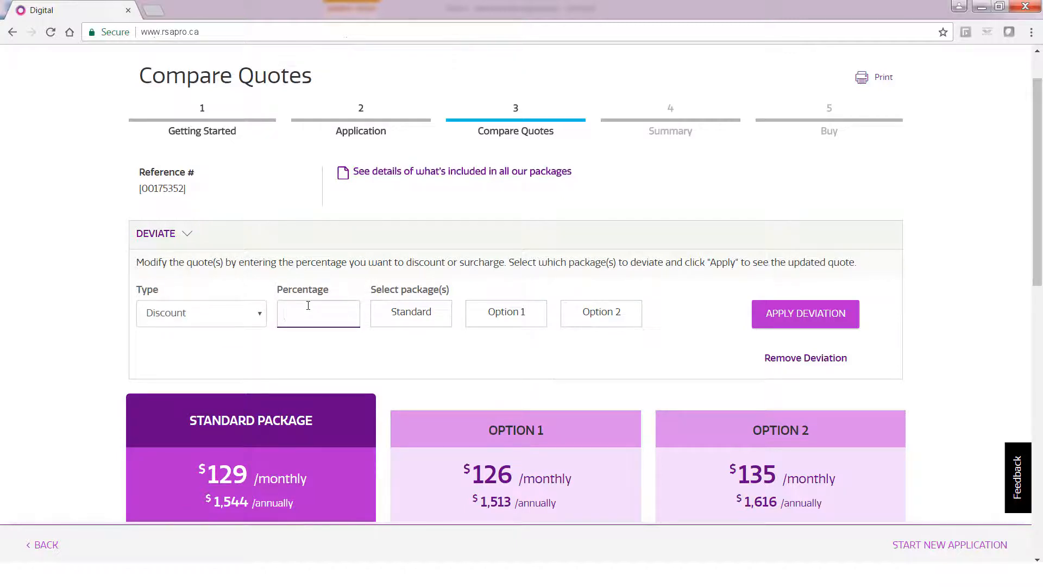
text(10)
click(411, 319)
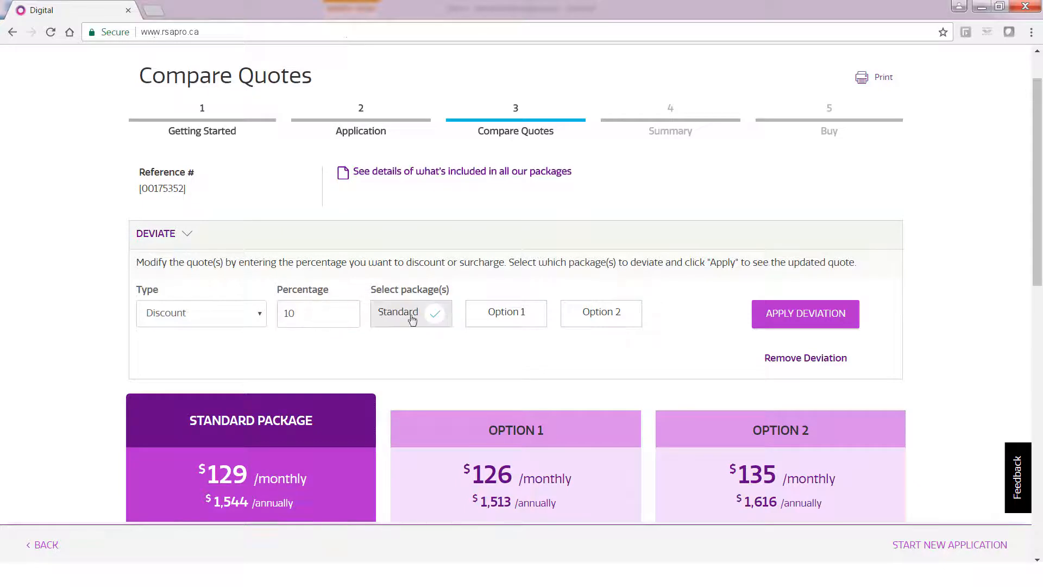
click(491, 321)
click(589, 317)
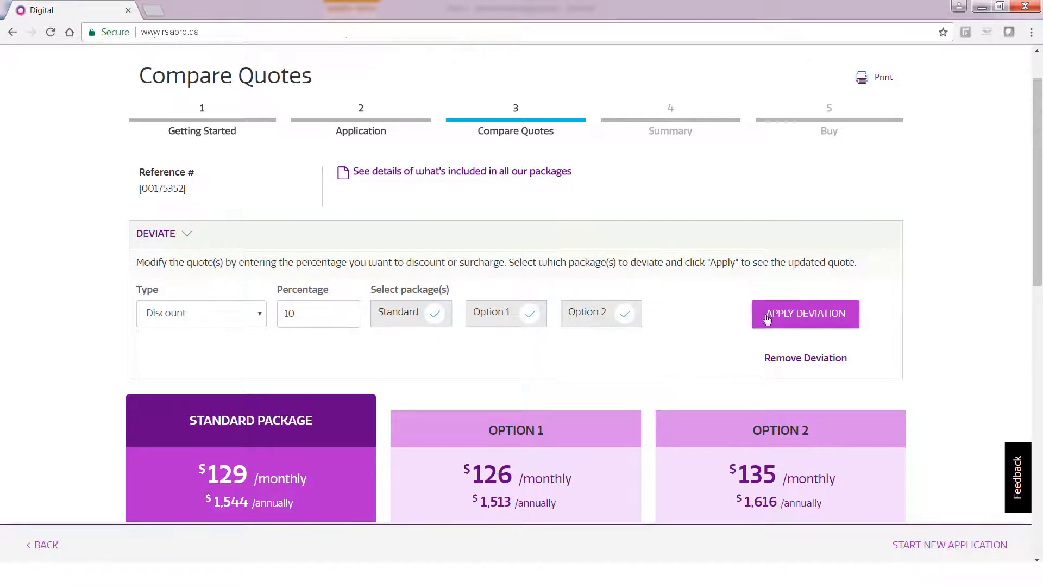
click(791, 316)
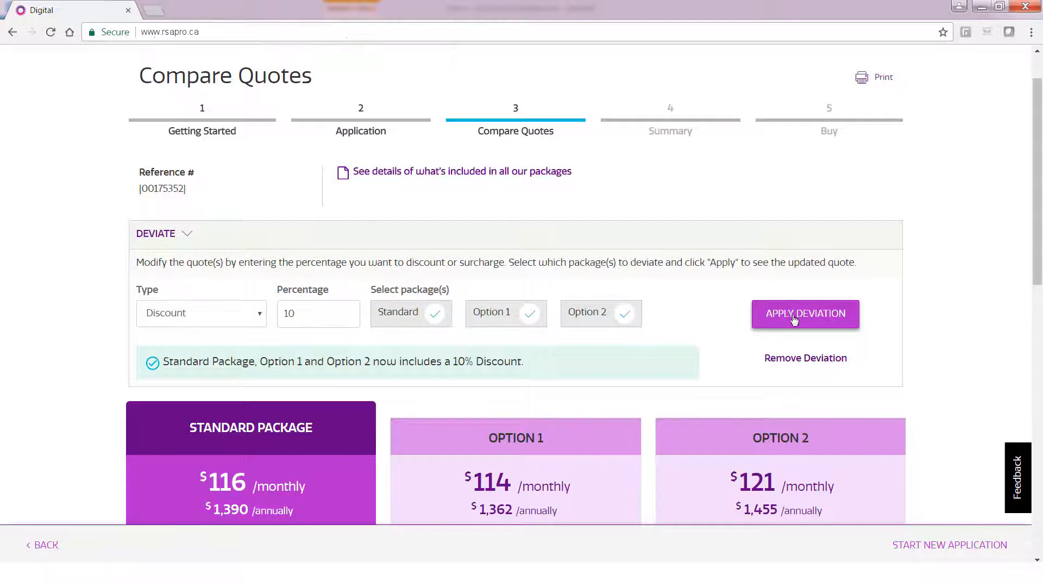
Remove the discount deviation and start a live chat with an underwriter.
click(814, 363)
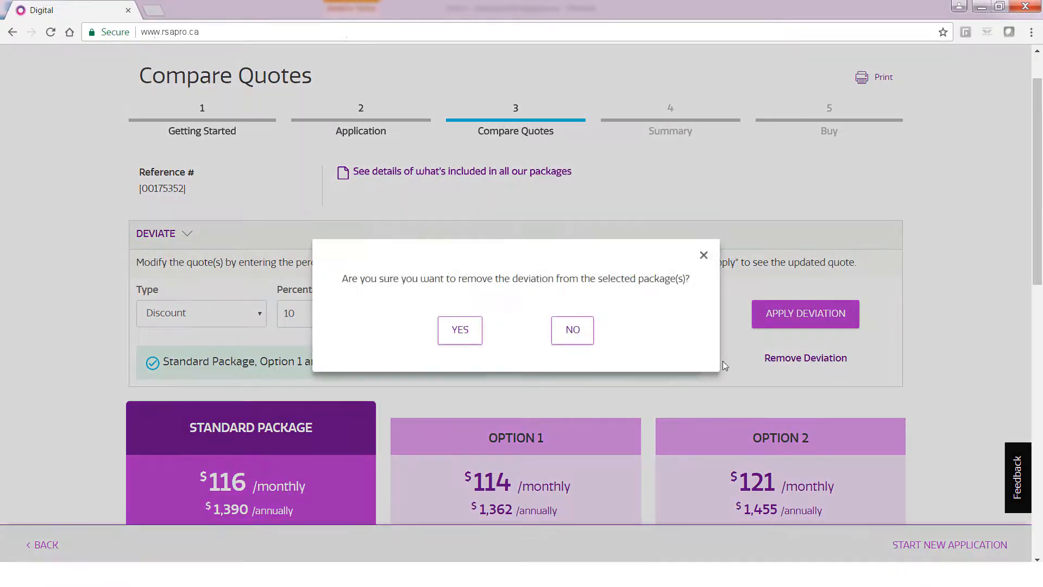
click(478, 337)
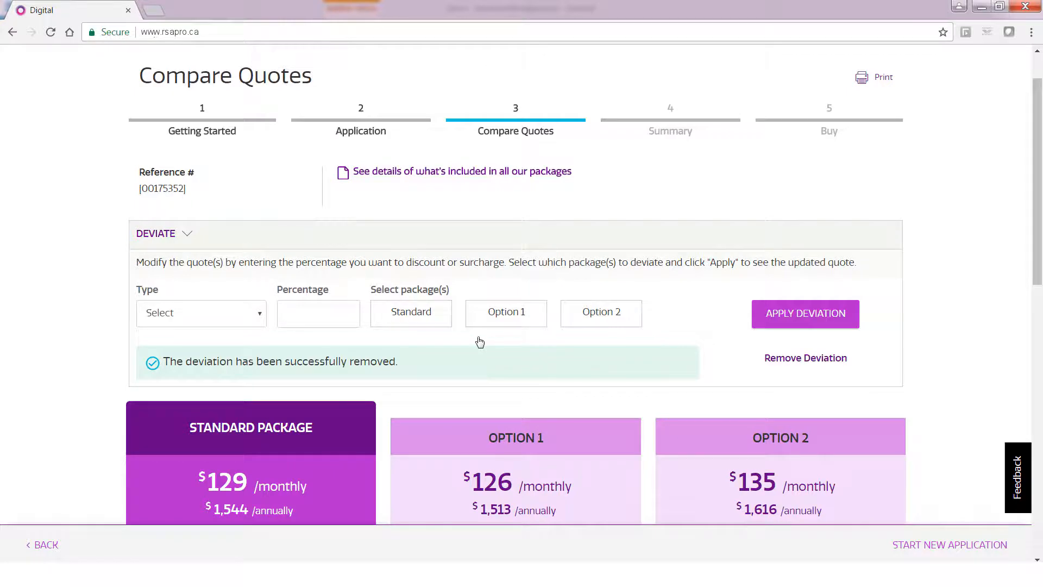
drag(1034, 193, 1034, 375)
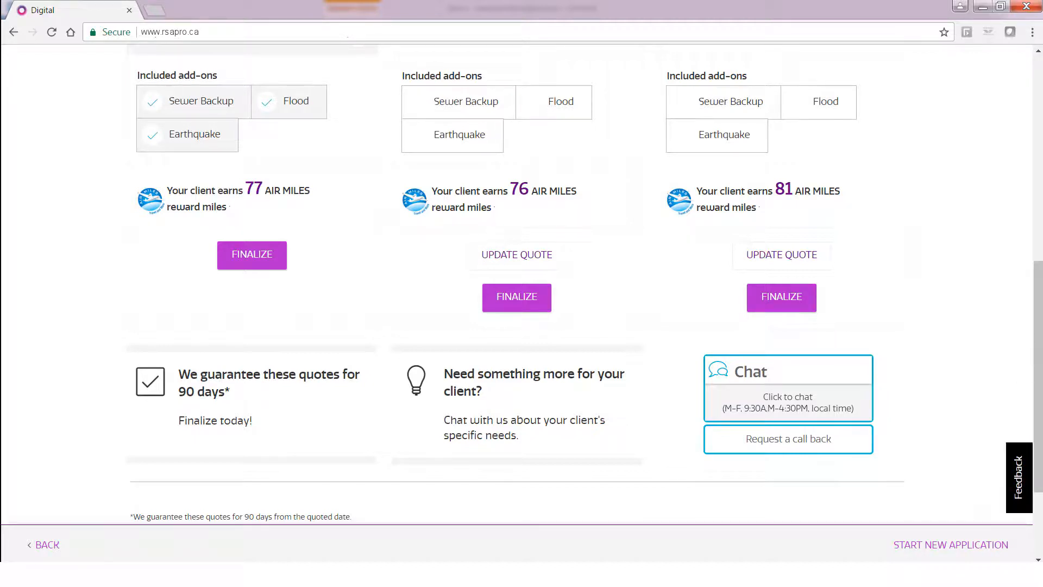
click(830, 401)
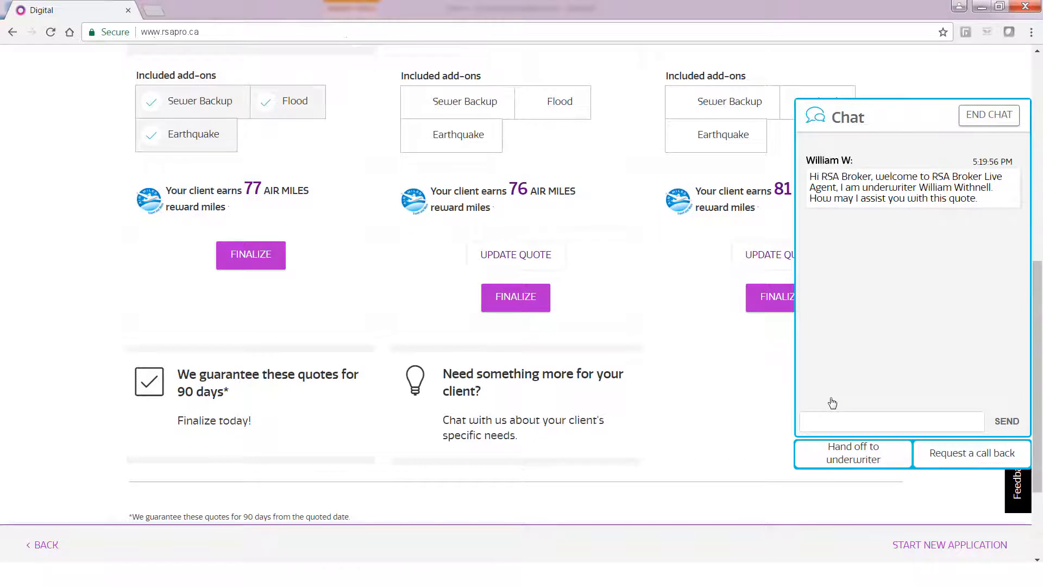
Send the underwriter the GL coverage question, then end the chat.
click(824, 419)
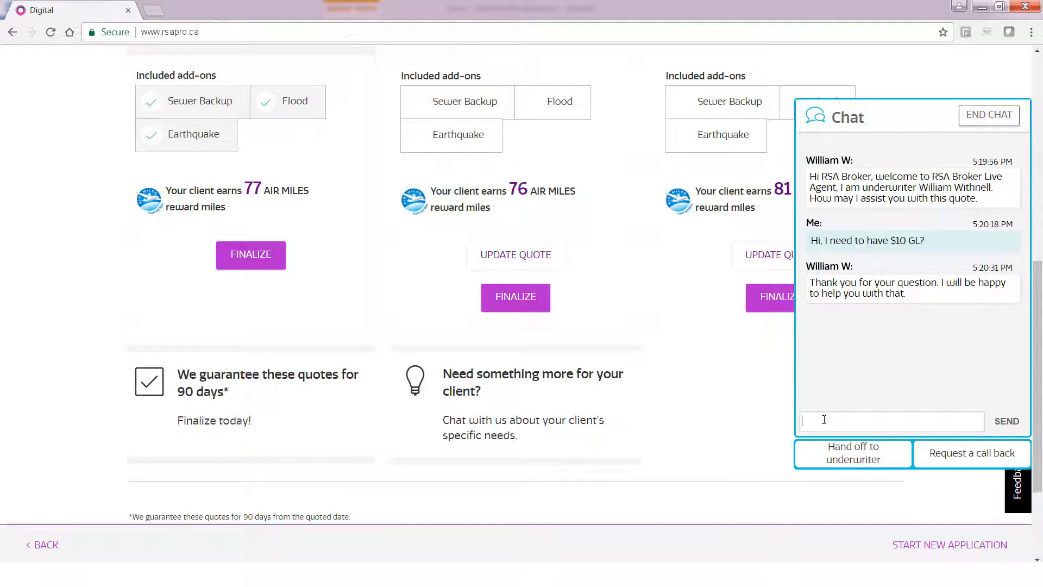
click(984, 121)
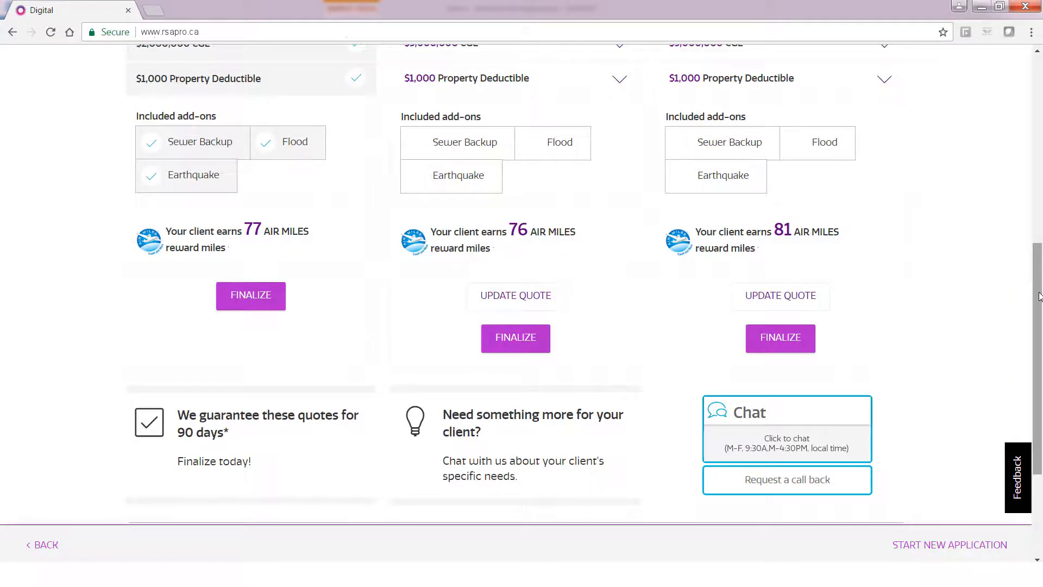
Finalize the Standard package with English documents and accept the terms and conditions.
click(268, 296)
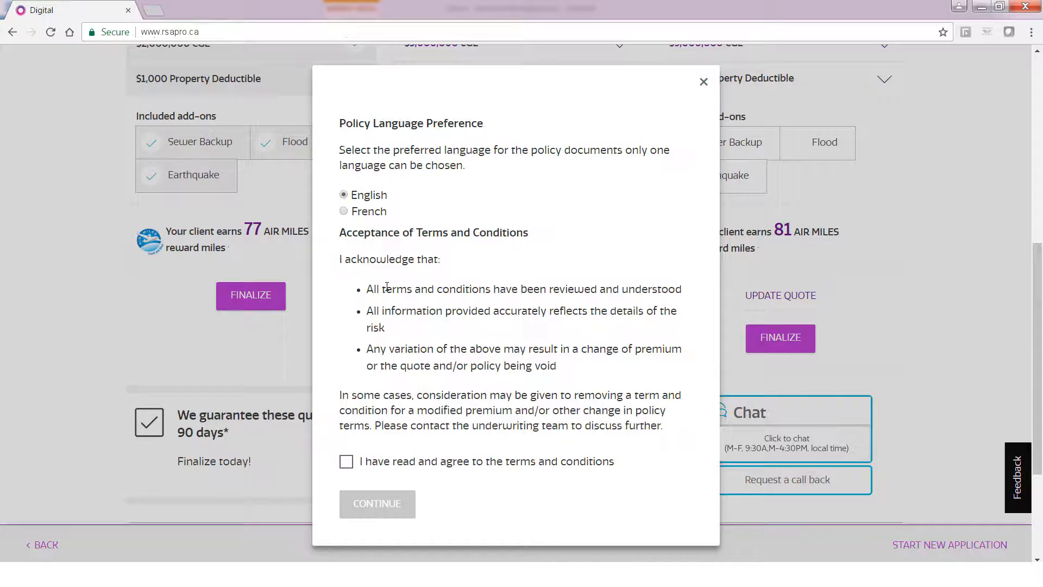
click(346, 463)
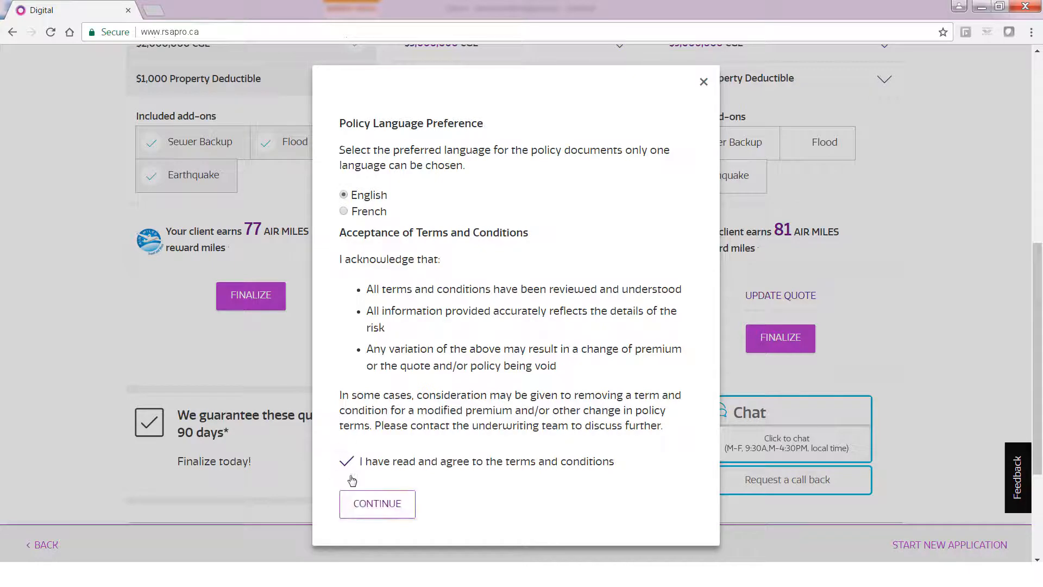
click(409, 501)
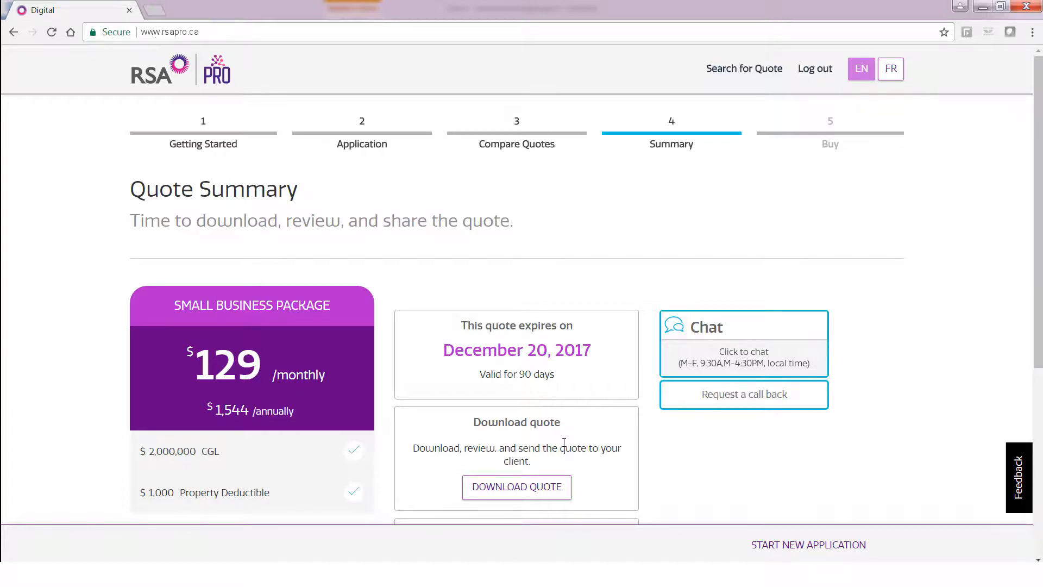
Download the SMEQ application PDF for other markets, then close it to return to the Quote Summary.
drag(1035, 242, 1038, 334)
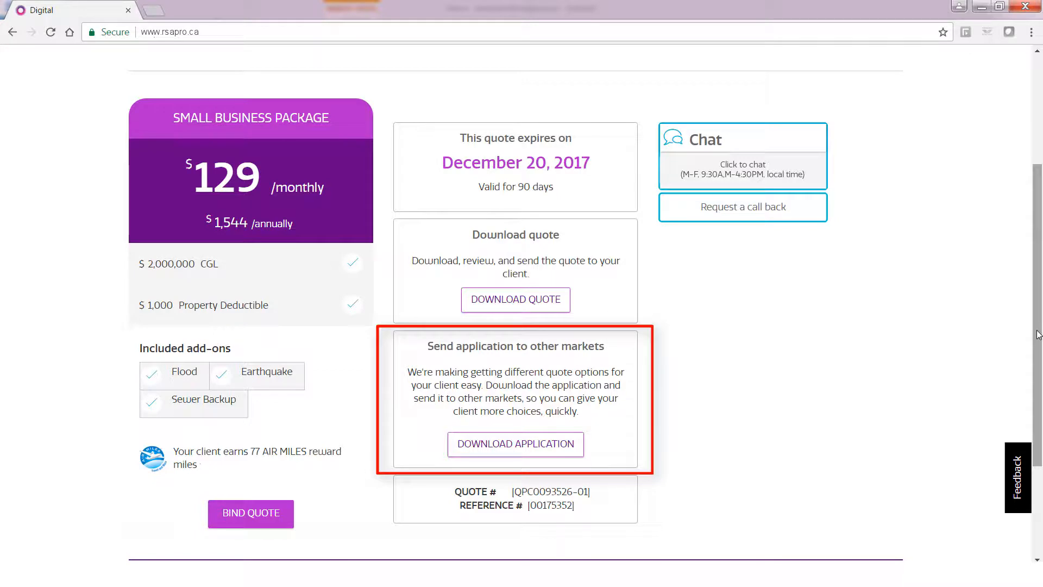
click(574, 448)
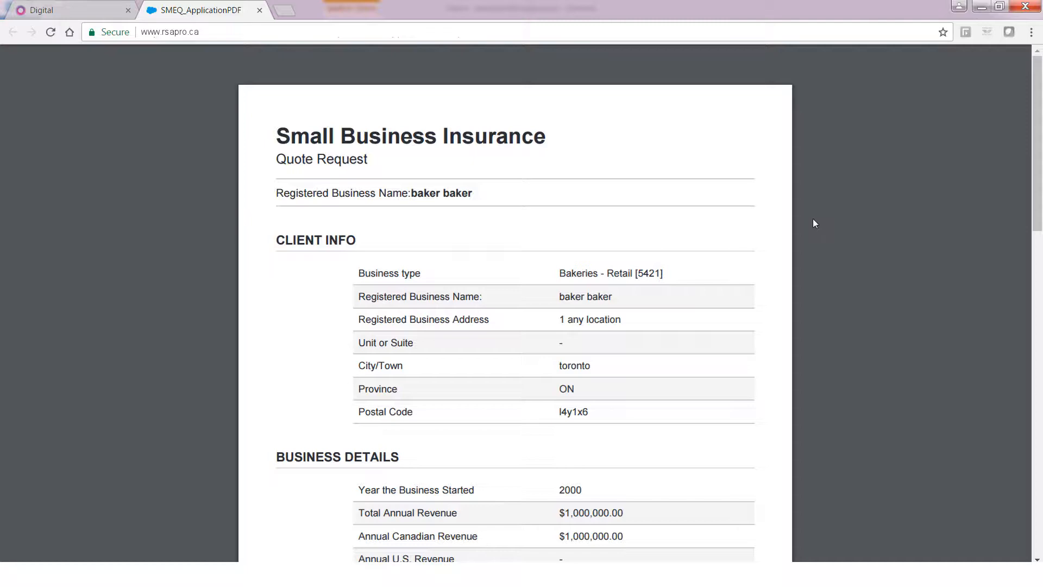
key(ctrl+w)
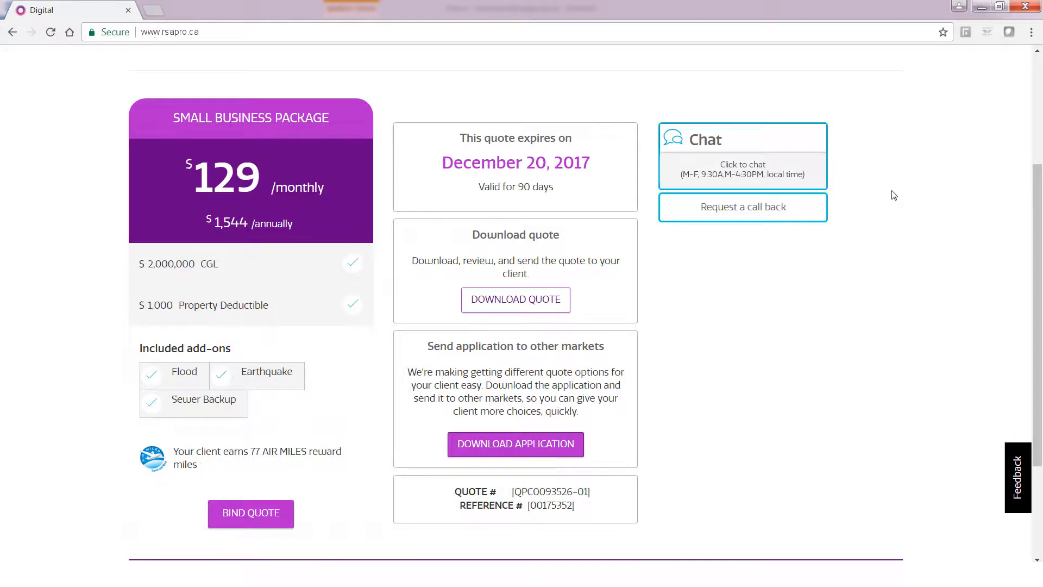
Bind the Small Business Package quote with policy effective date 22/09/2017, then scroll to Billing Method.
click(289, 521)
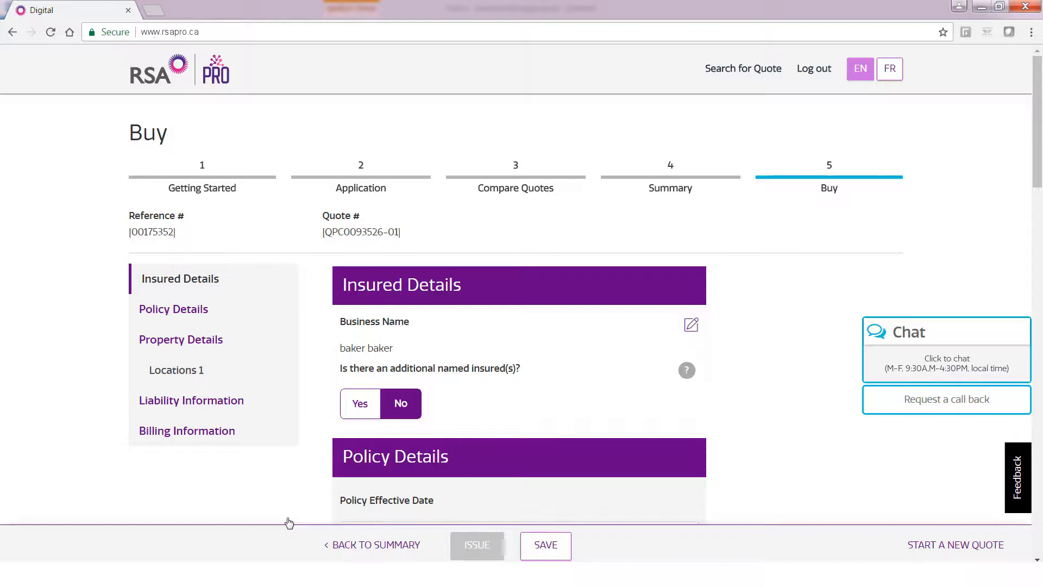
drag(1038, 174, 1003, 259)
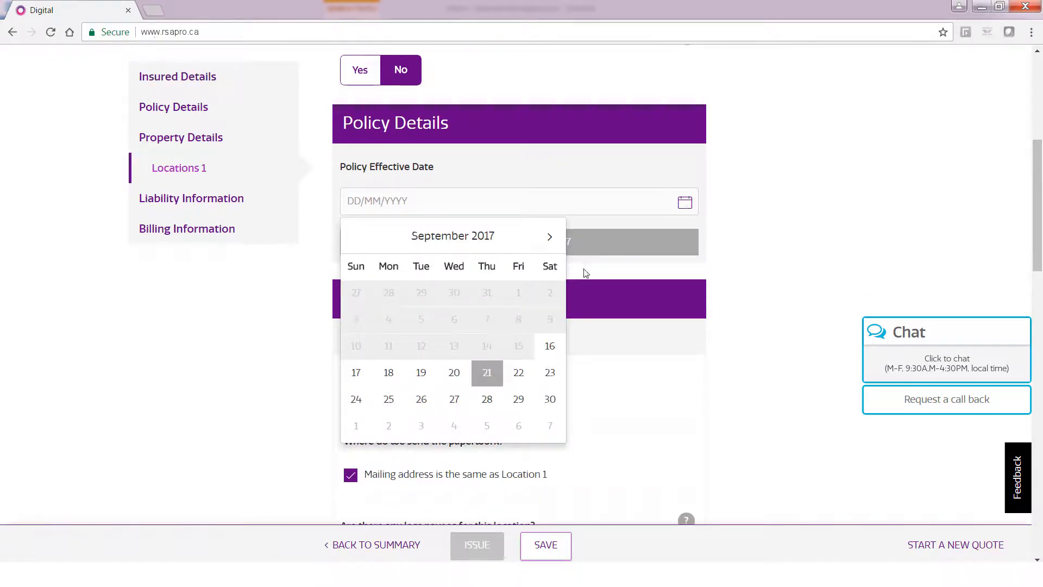
click(517, 376)
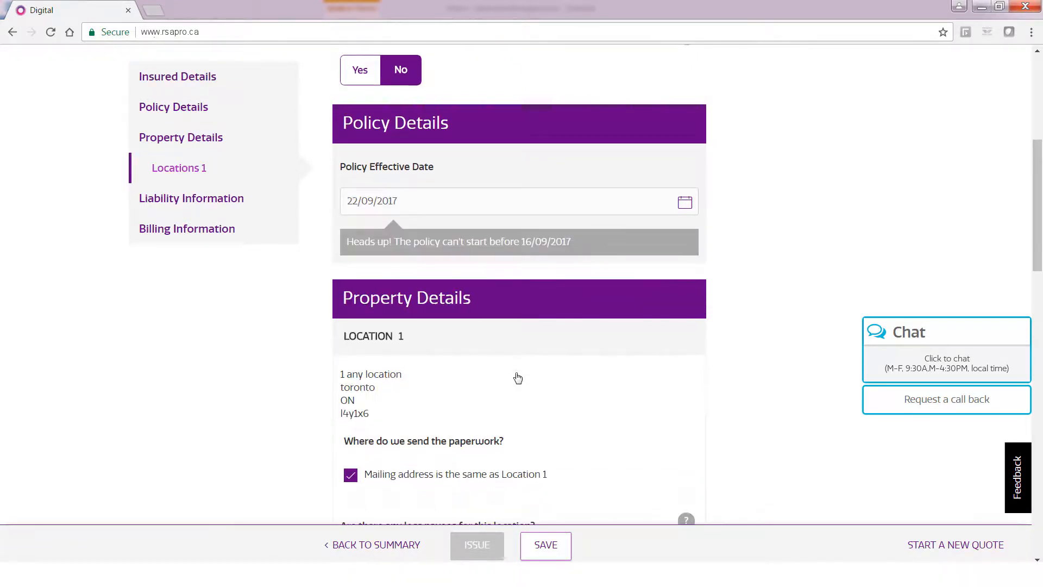
drag(1038, 239, 1041, 294)
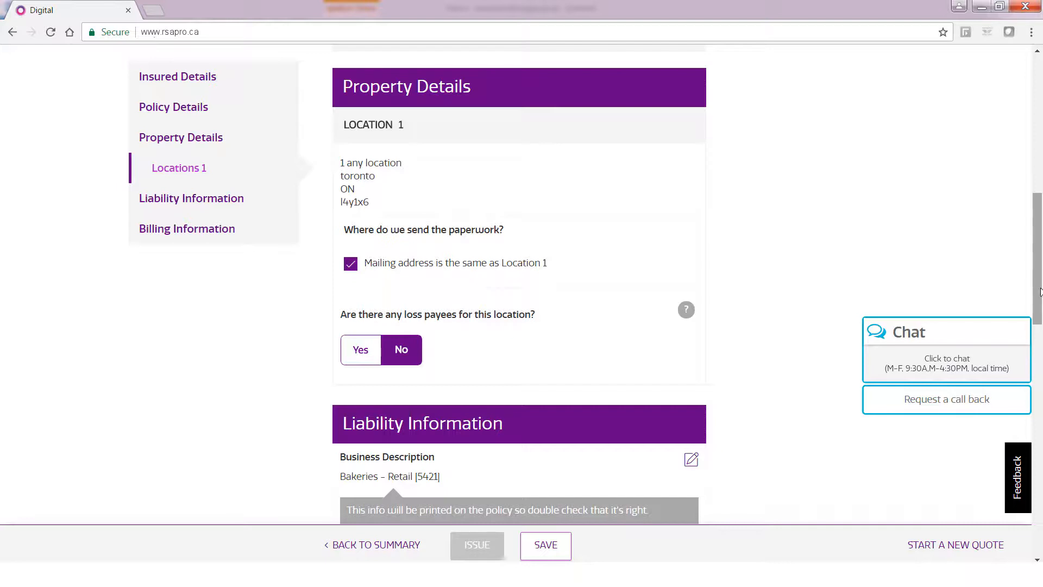
drag(1040, 292, 1041, 460)
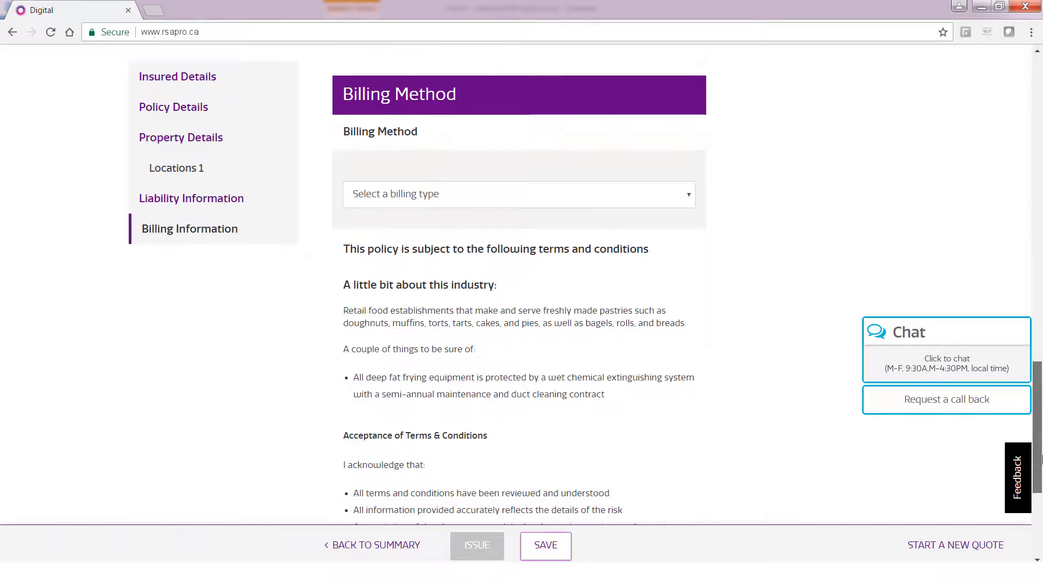
Choose the Monthly Withdrawal Plan on day 10 with a 0 down payment.
click(689, 202)
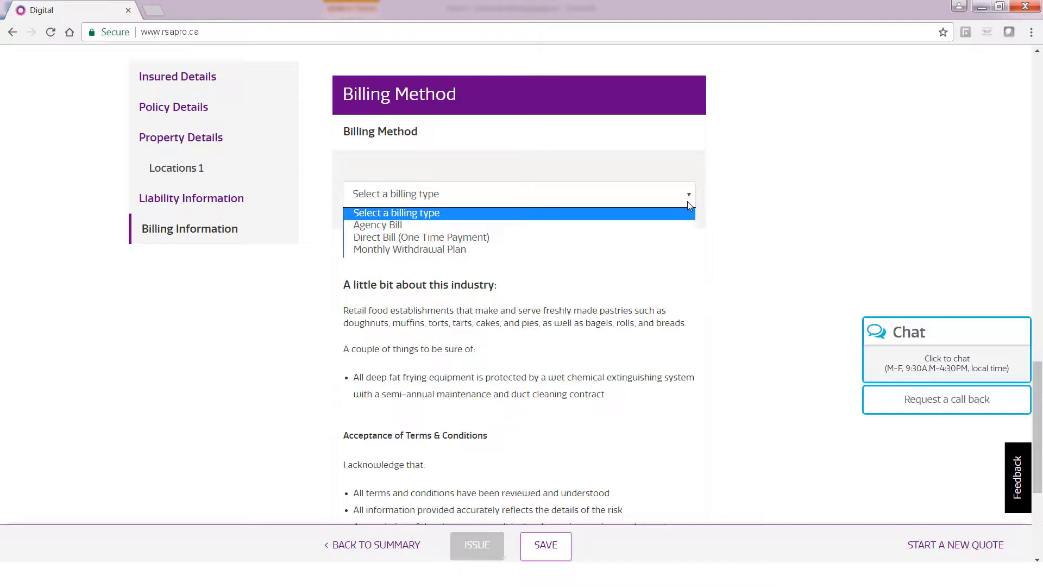
click(545, 250)
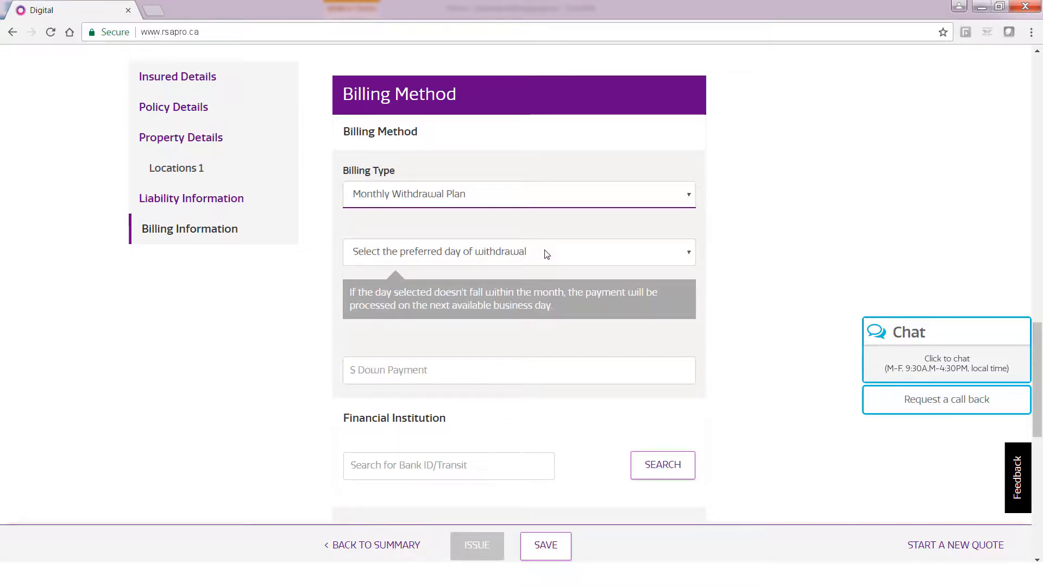
click(547, 252)
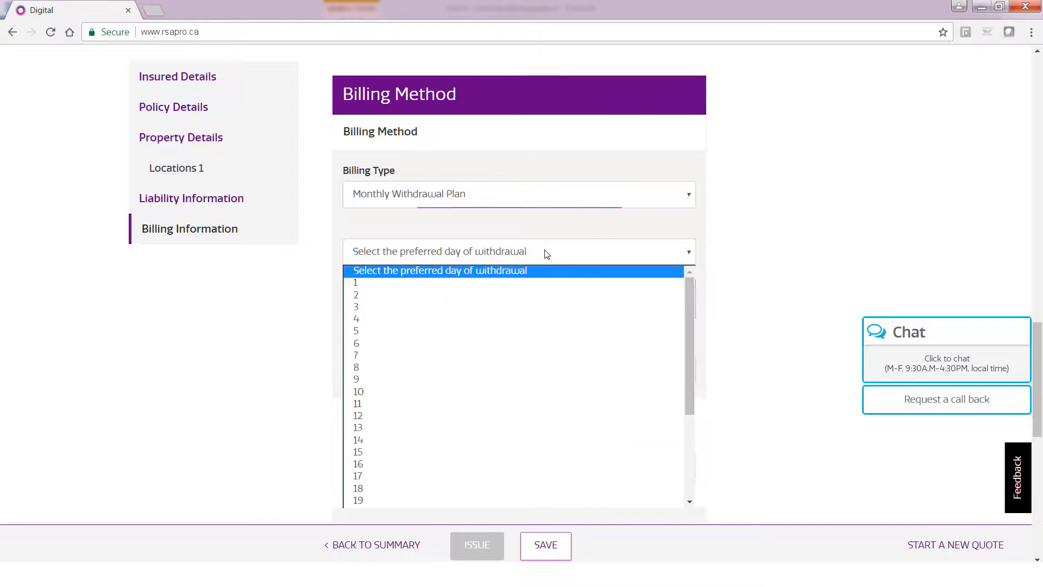
click(373, 392)
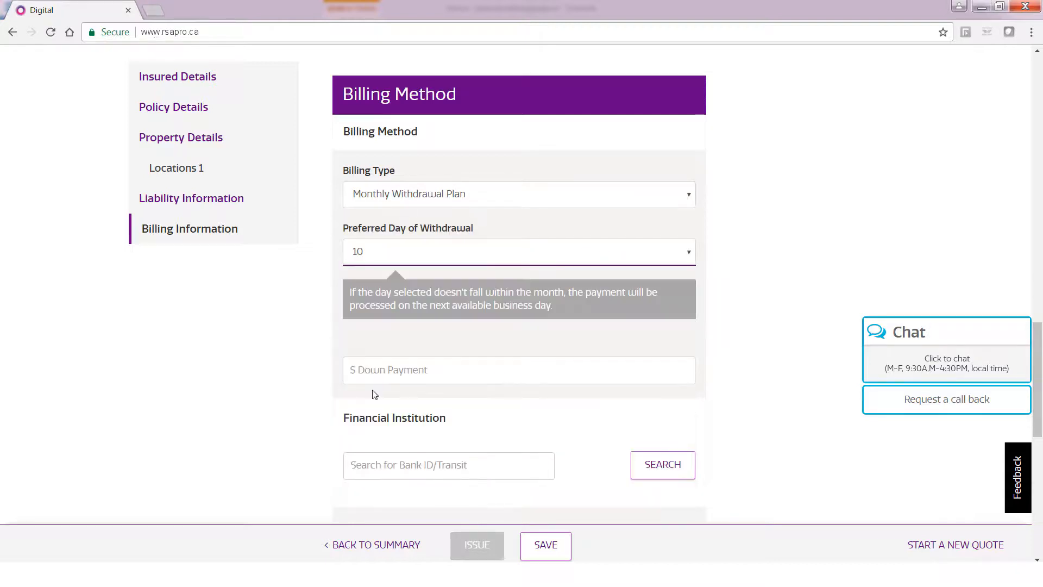
click(398, 374)
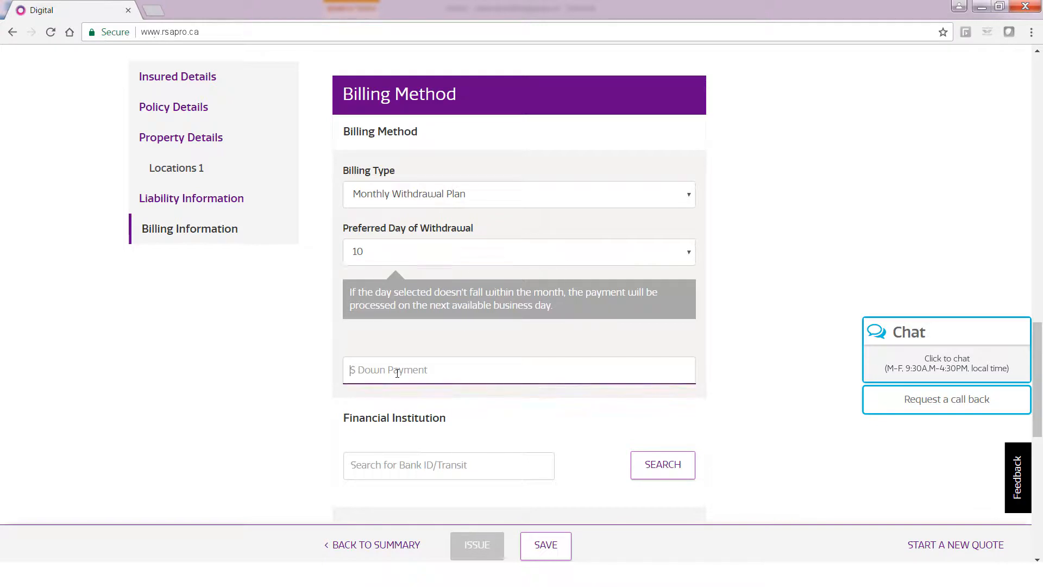
text(0)
drag(1039, 355, 1040, 415)
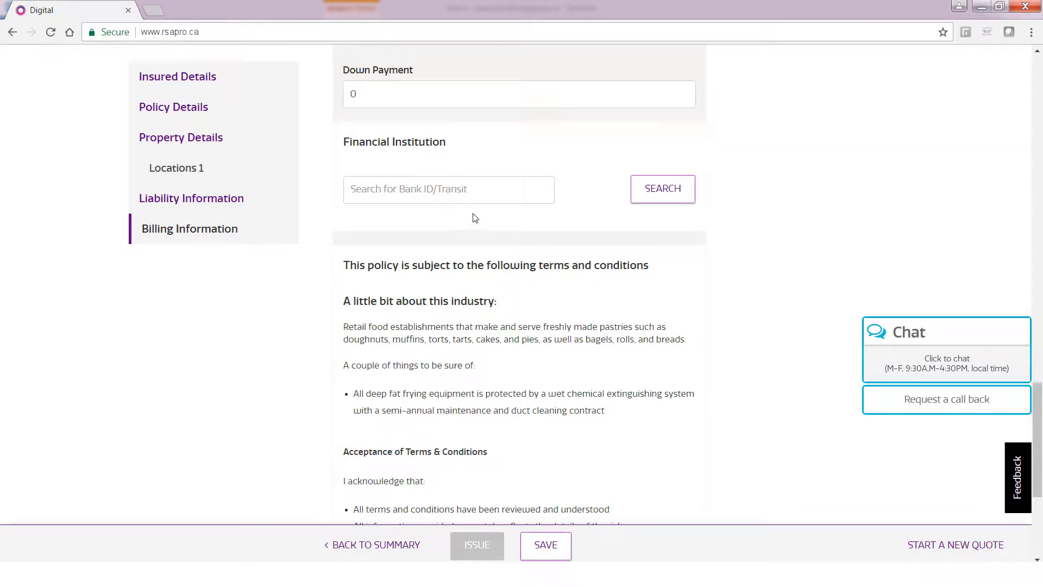
Find the Bank of Nova Scotia Sheridan Centre branch via '2225 erin mills' and enter the account number.
click(476, 194)
text(2225 erin mills)
click(653, 193)
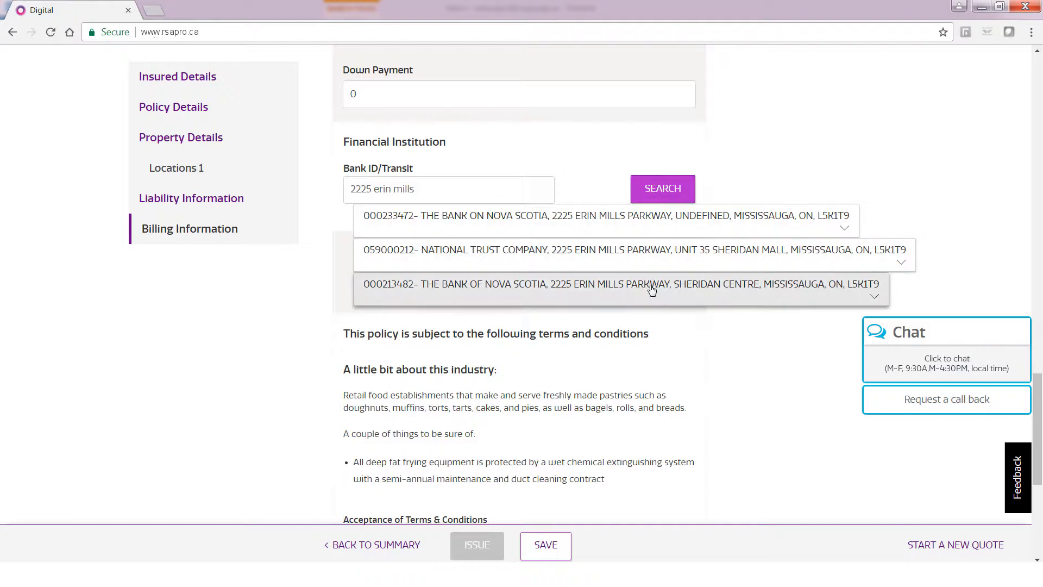
click(587, 287)
scroll(543, 228, down, 2)
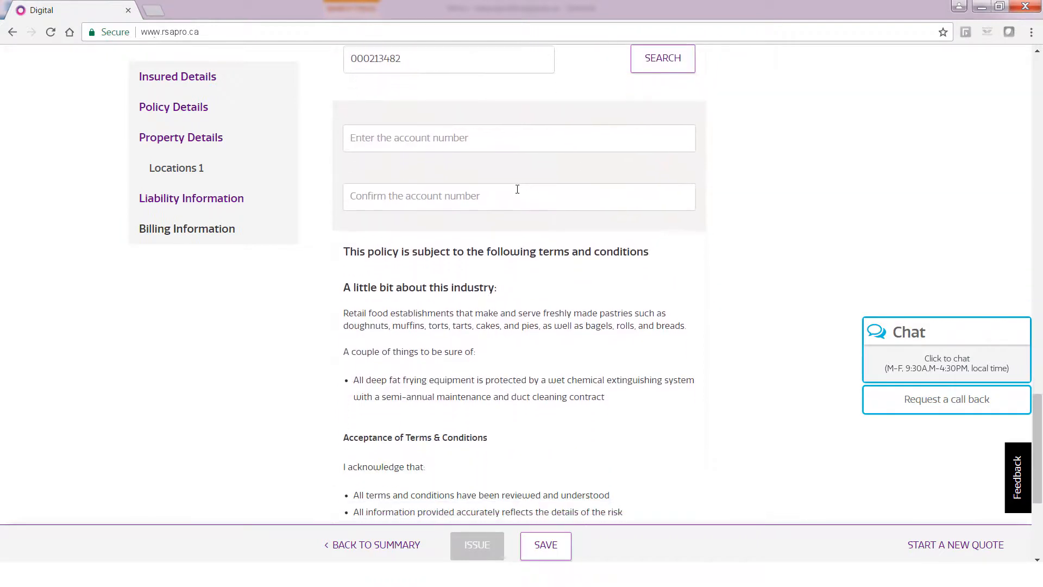
click(508, 137)
text(12345)
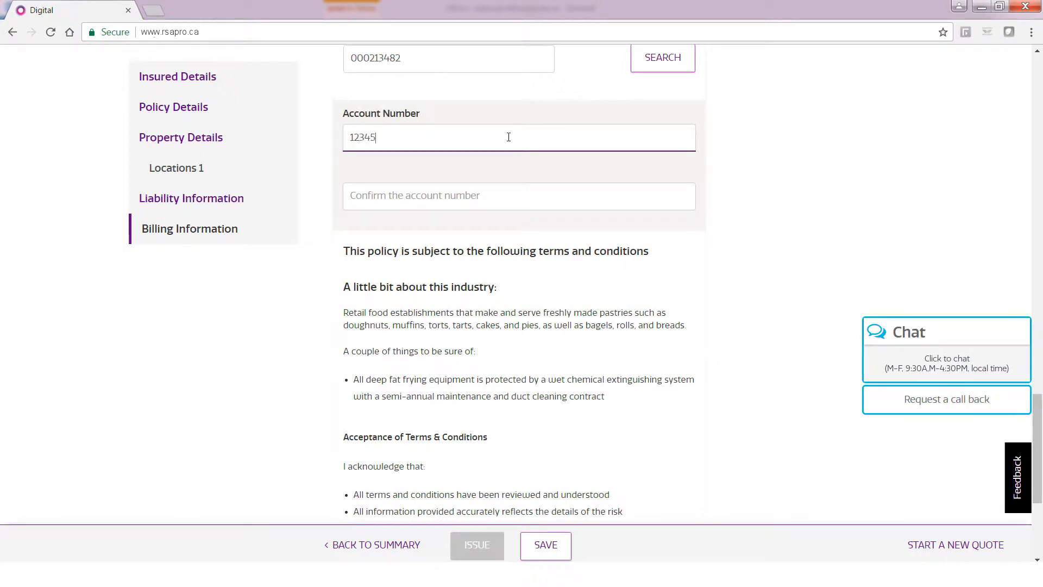
Agree to the terms and conditions and issue the policy.
scroll(1038, 462, down, 5)
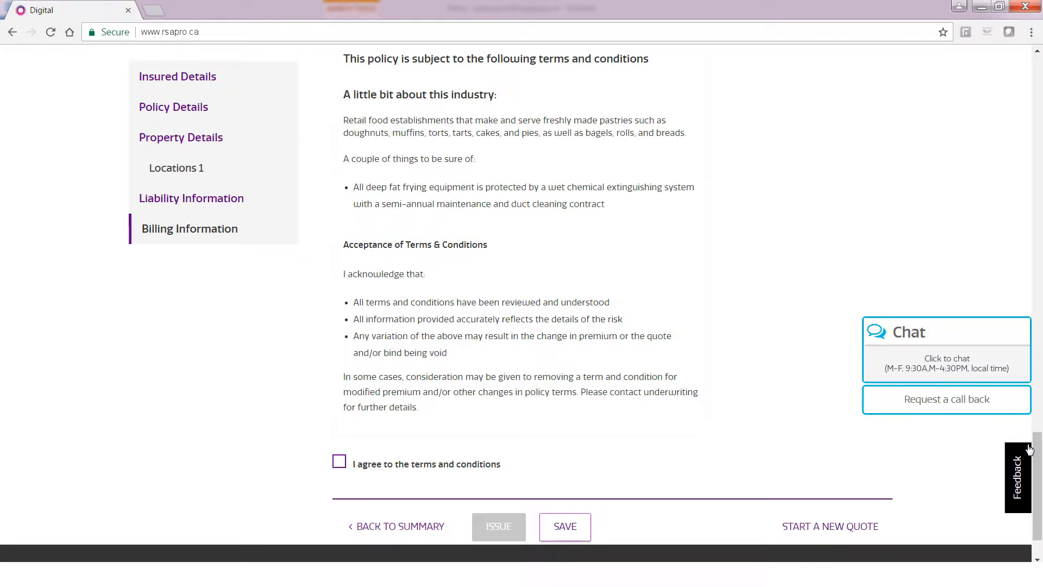
click(339, 462)
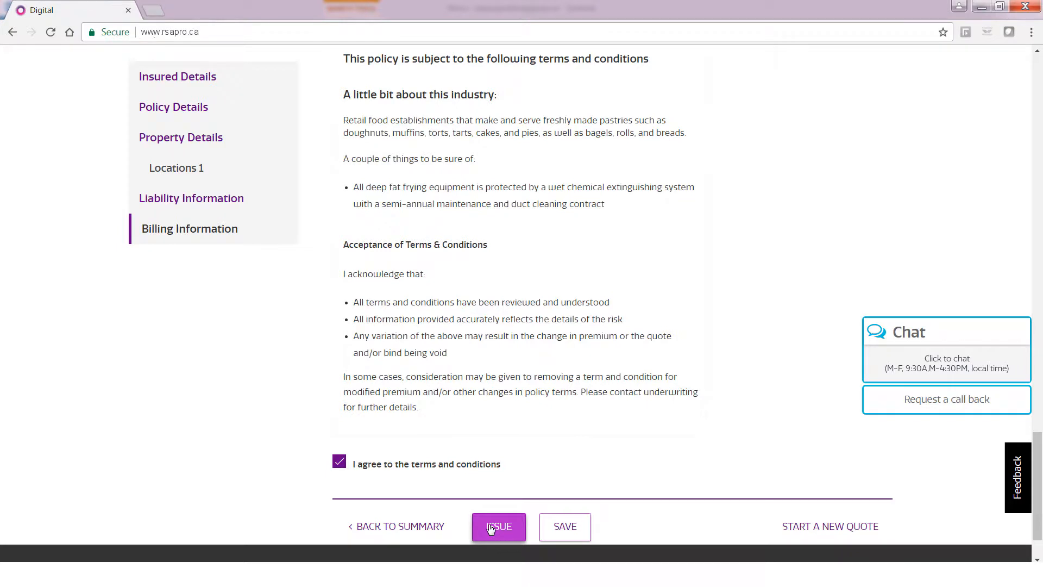
click(491, 529)
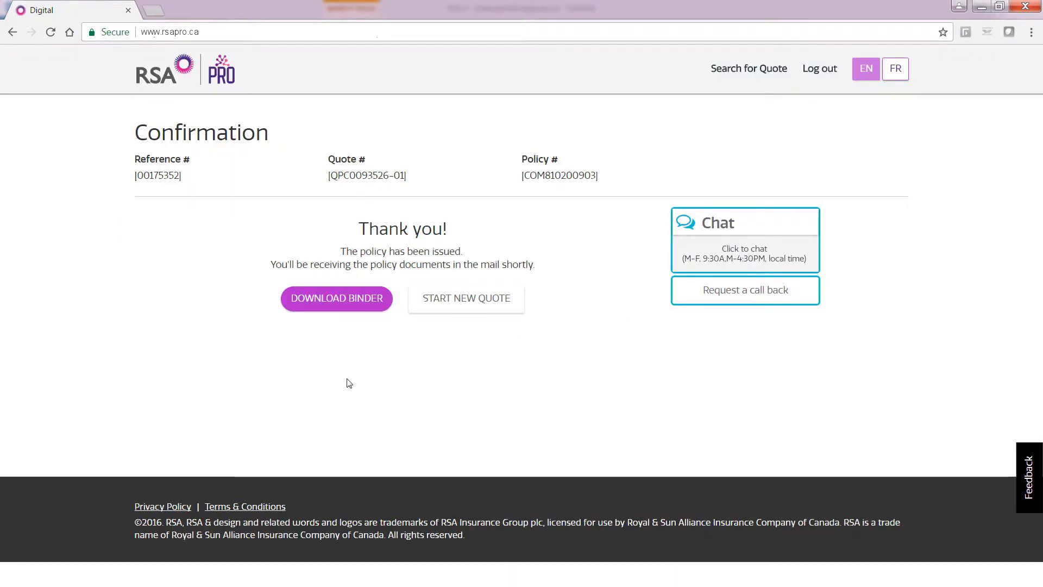
Download and close the insurance binder, then go to the Search for Quote page.
click(374, 307)
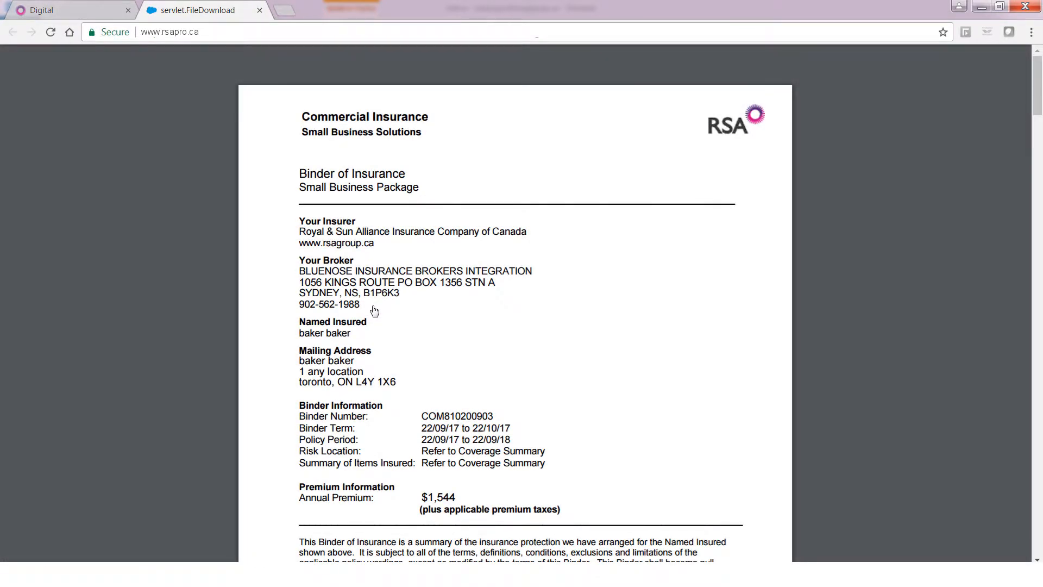
click(259, 11)
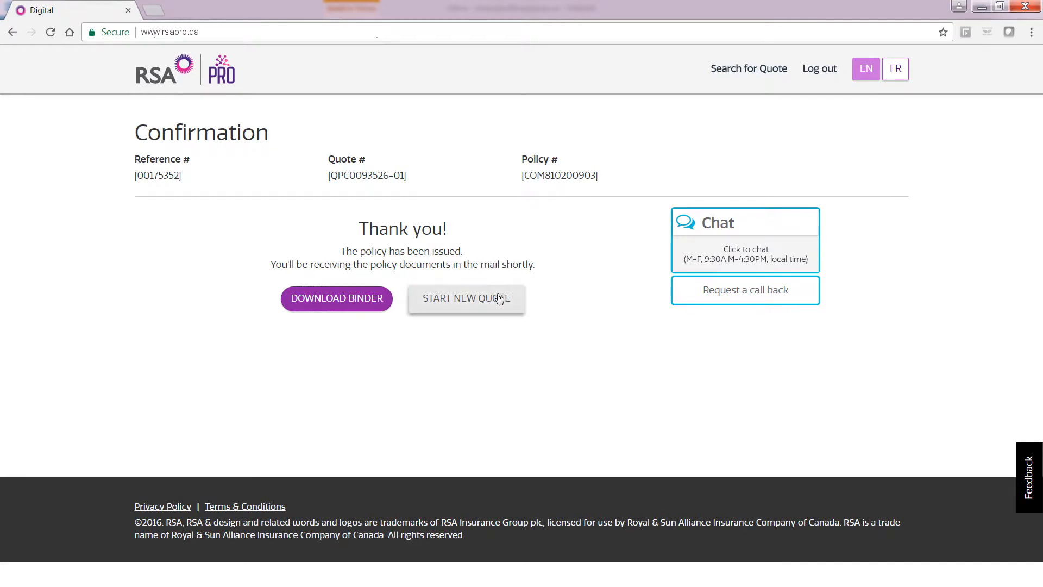
click(755, 75)
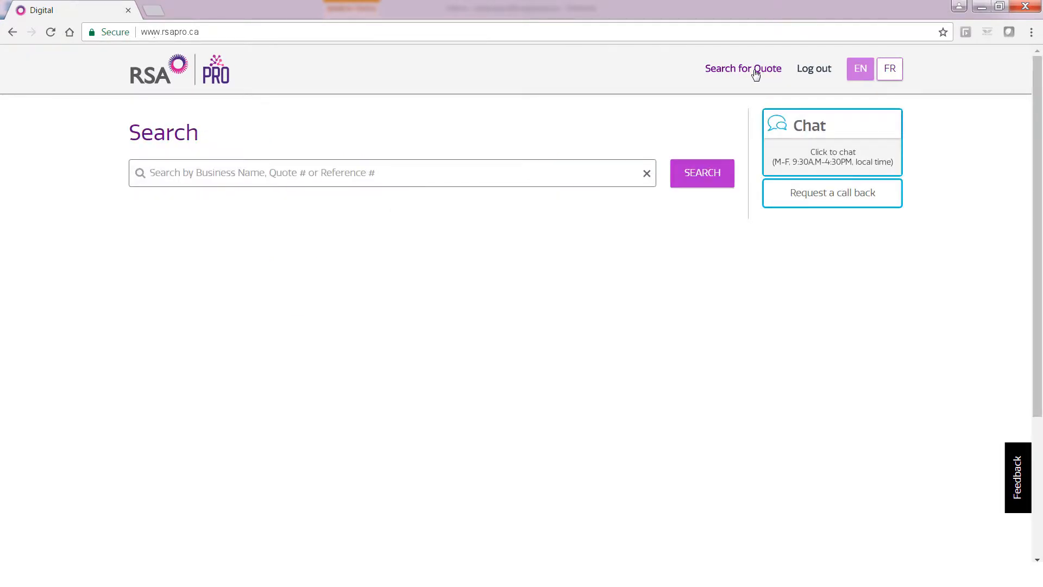
Search quotes for 'bak' to list the 21 matches, then log out.
click(420, 172)
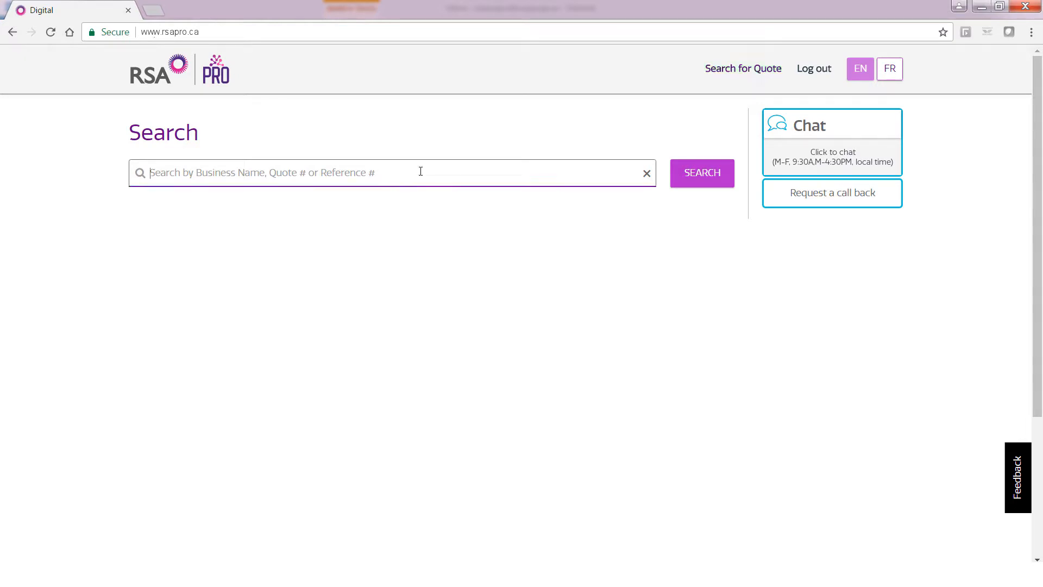
text(bak)
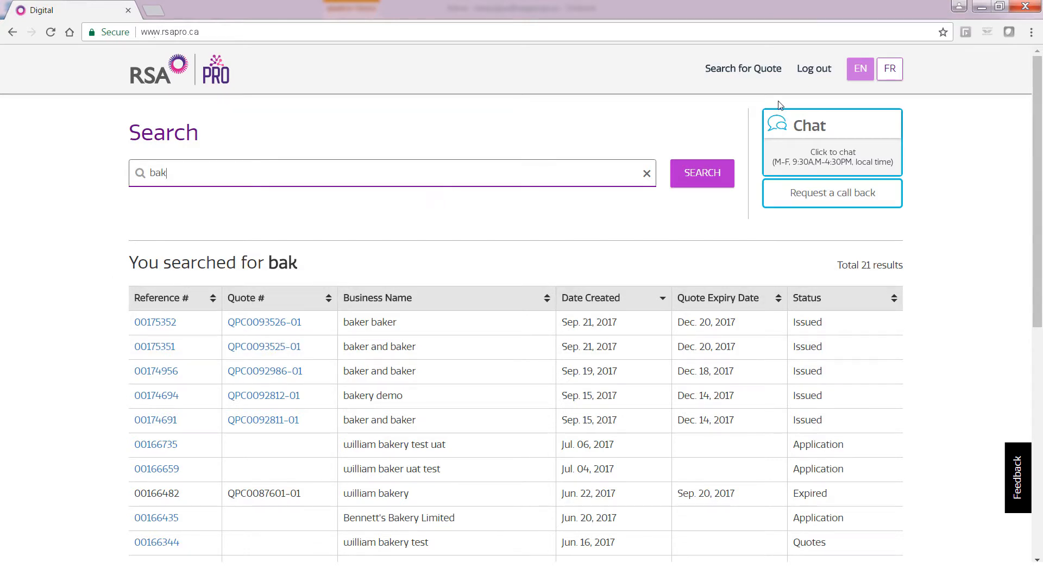
click(813, 68)
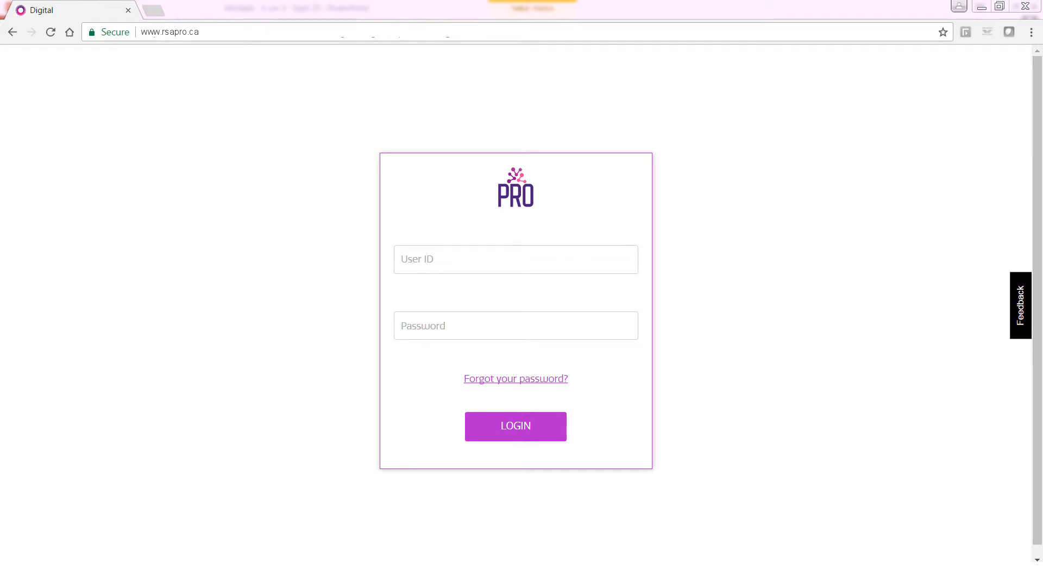
Open the Feedback survey from the tab on the right edge of the login page.
click(1020, 317)
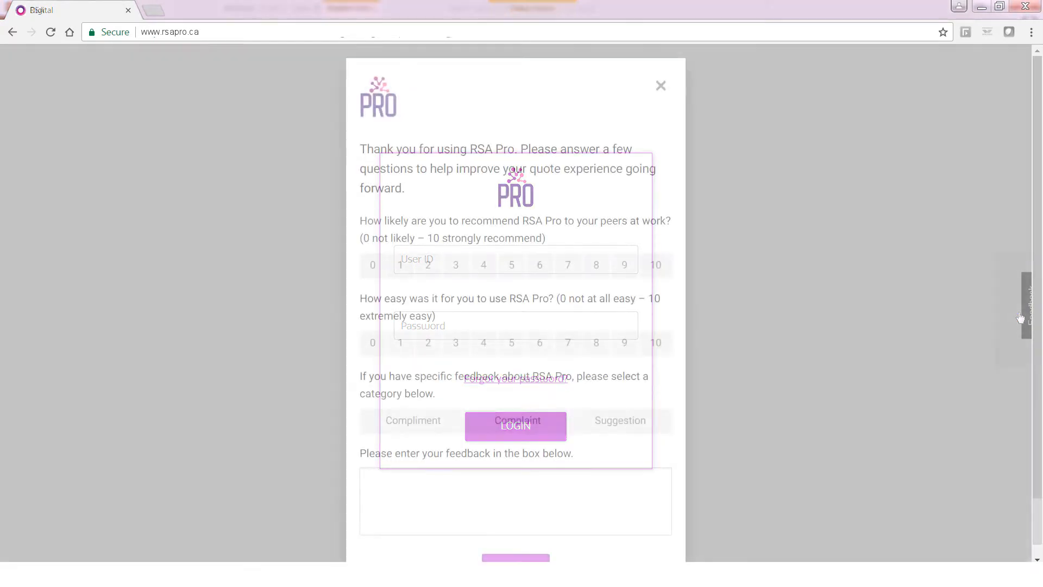